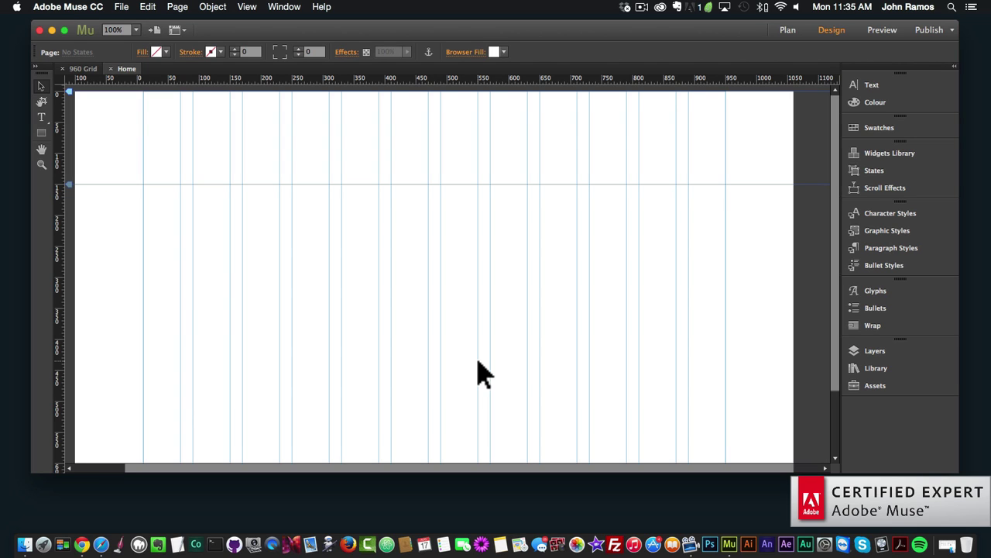
Step: Load scrolleffects.com in a new Chrome window
left_click(82, 540)
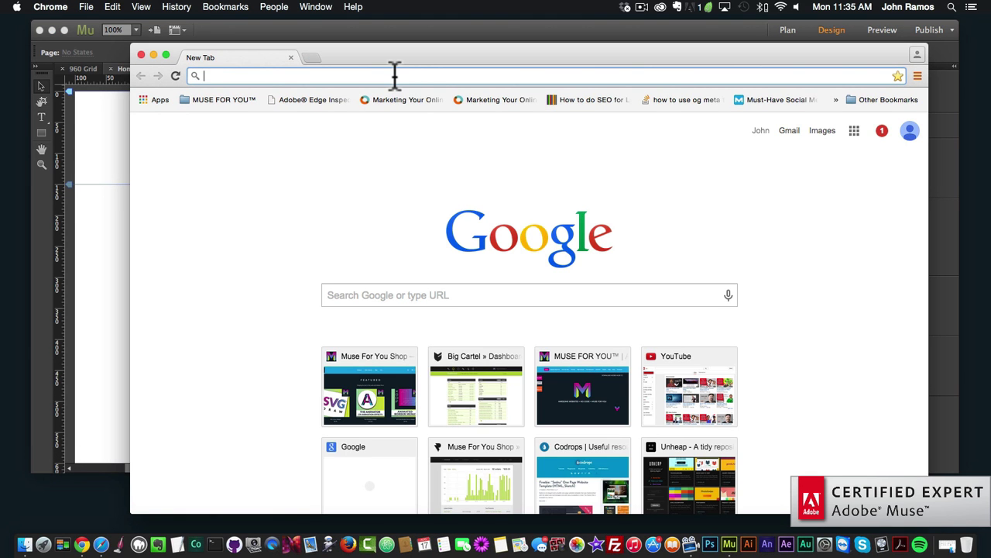
type("scrolleff")
key("BackSpace")
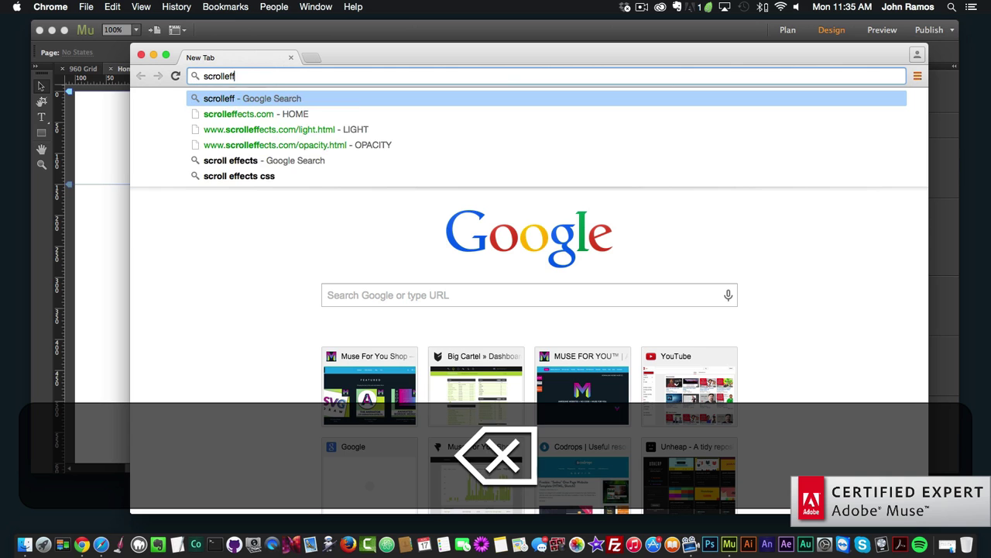
type("ects.c")
key("Return")
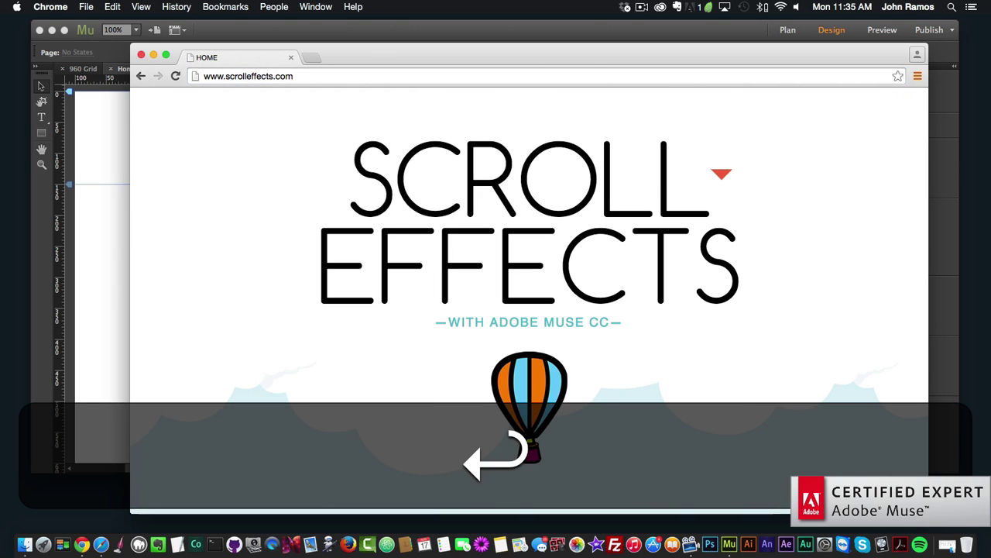
Step: Scroll through the example tiles such as Speed, Turn, Gravity, Jump, Layers and Light
scroll(496, 222, "down", 5)
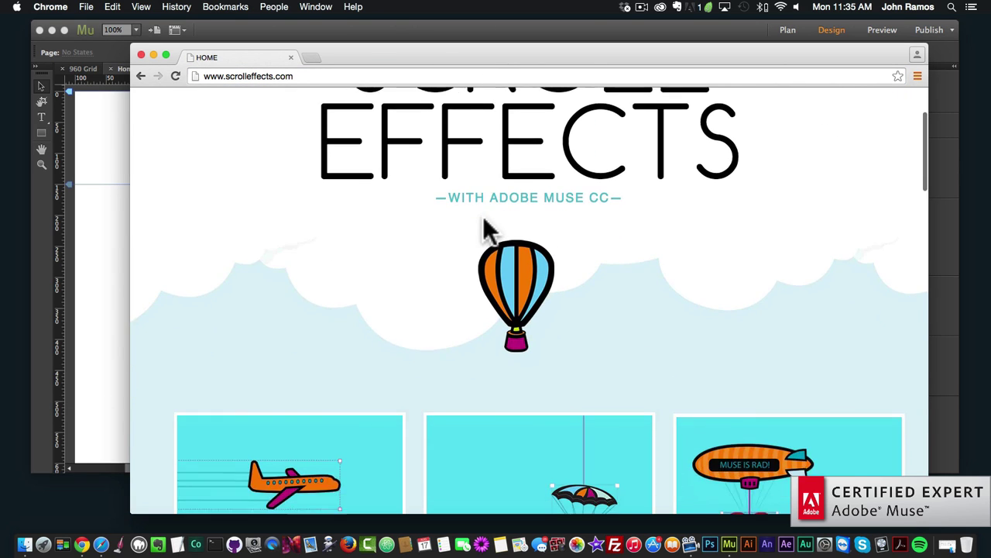
scroll(488, 229, "down", 3)
scroll(484, 217, "up", 7)
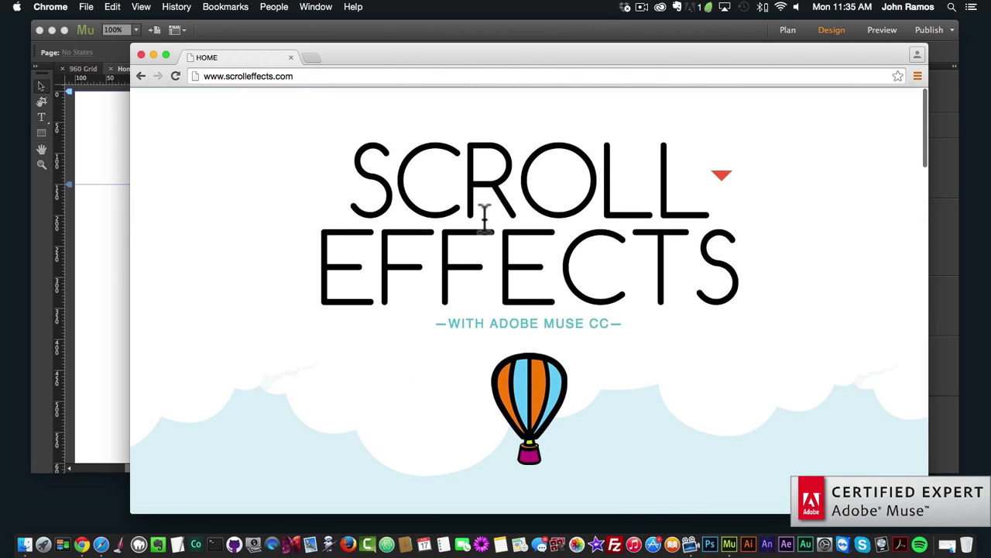
scroll(484, 217, "down", 6)
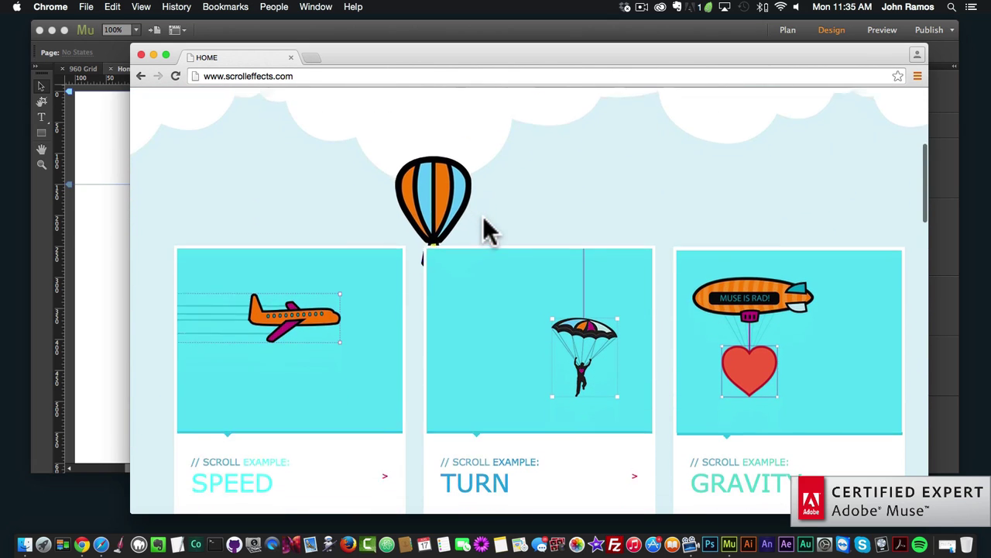
scroll(486, 231, "down", 3)
scroll(488, 234, "down", 2)
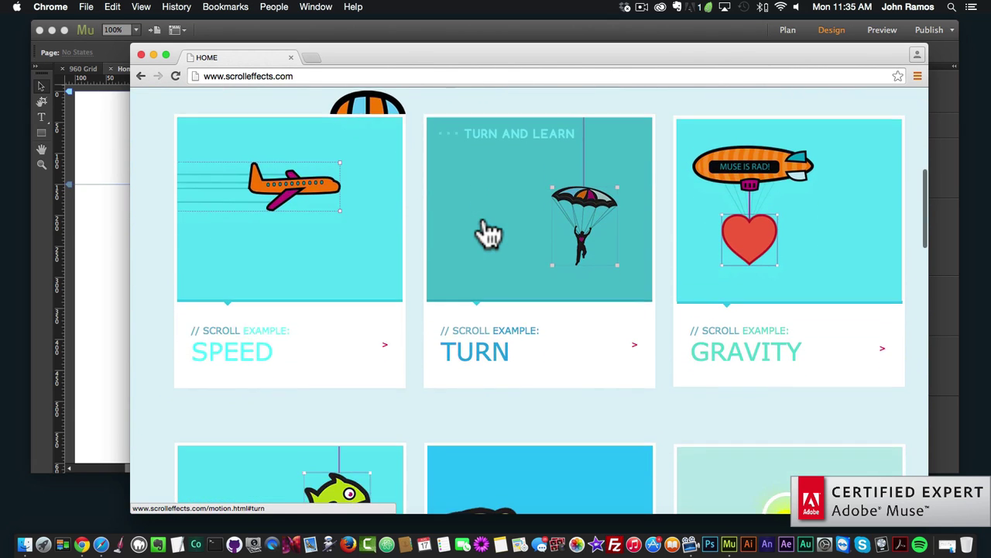
scroll(490, 234, "down", 3)
scroll(490, 236, "up", 1)
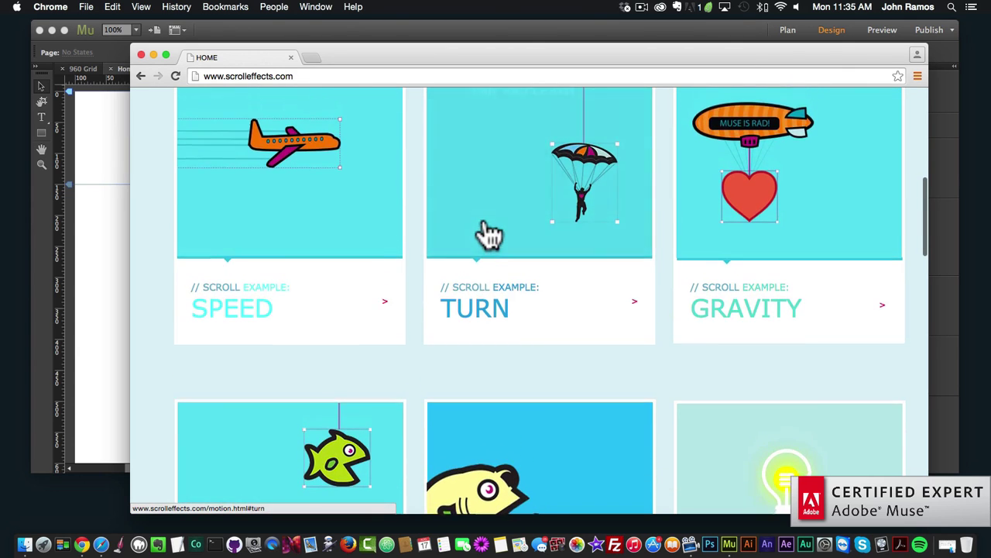
scroll(490, 234, "down", 2)
scroll(543, 277, "down", 3)
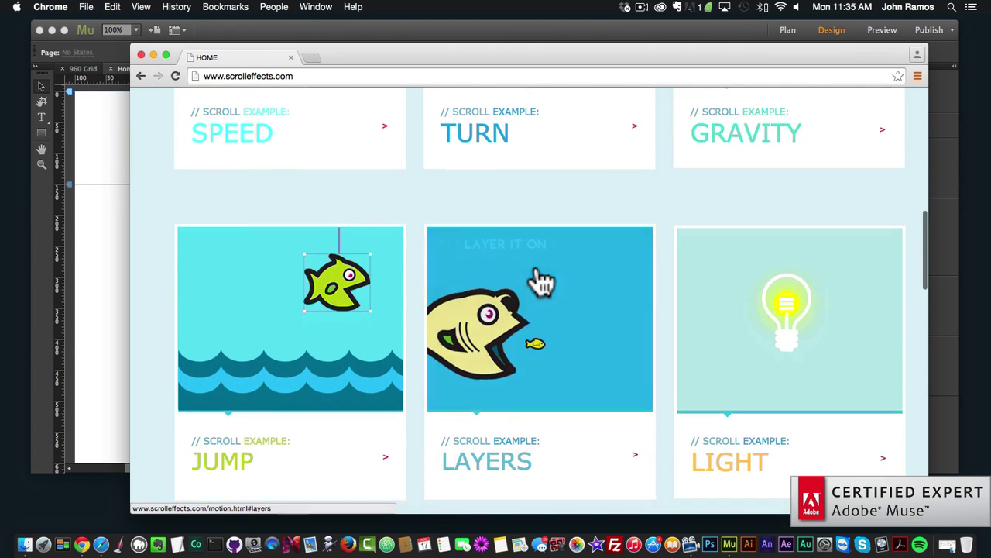
left_click(790, 312)
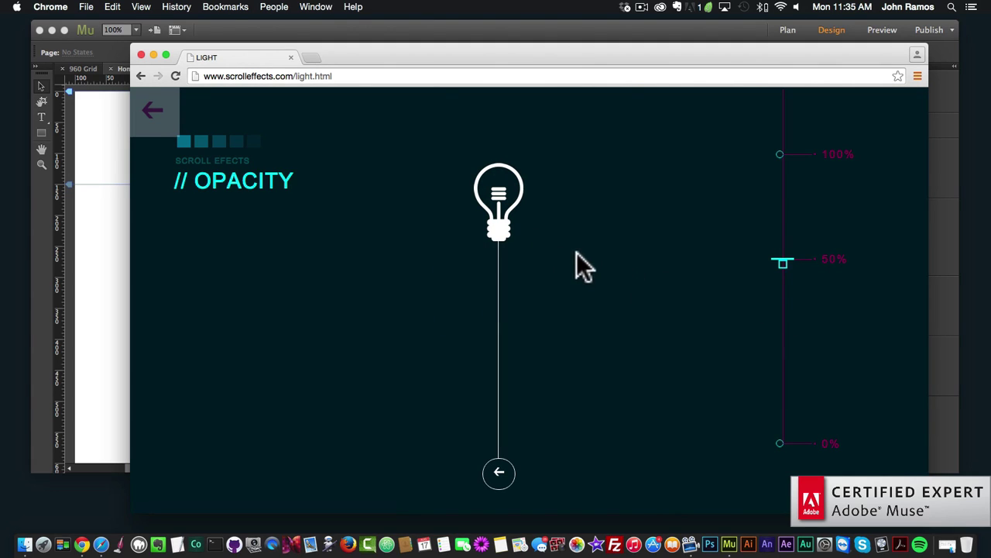
scroll(596, 260, "down", 5)
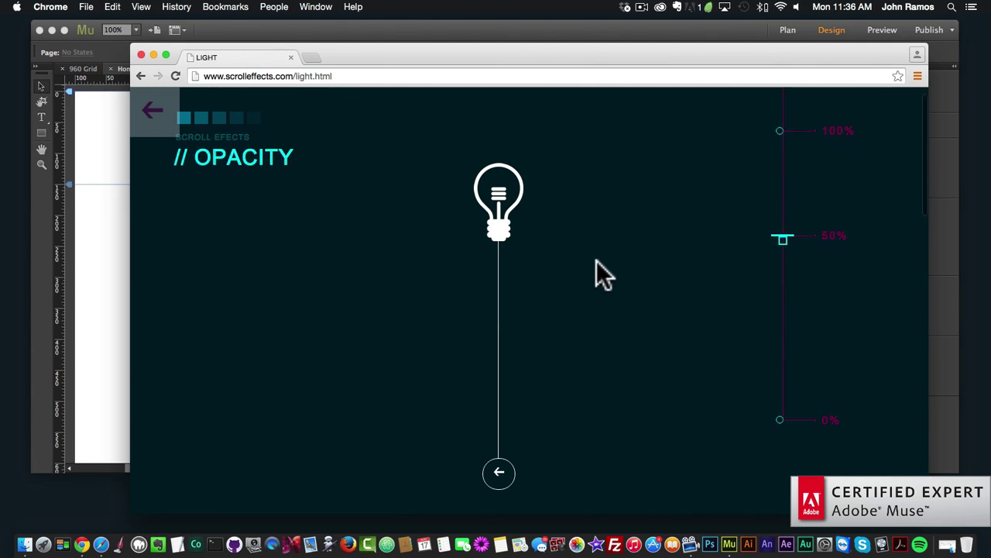
scroll(597, 275, "down", 5)
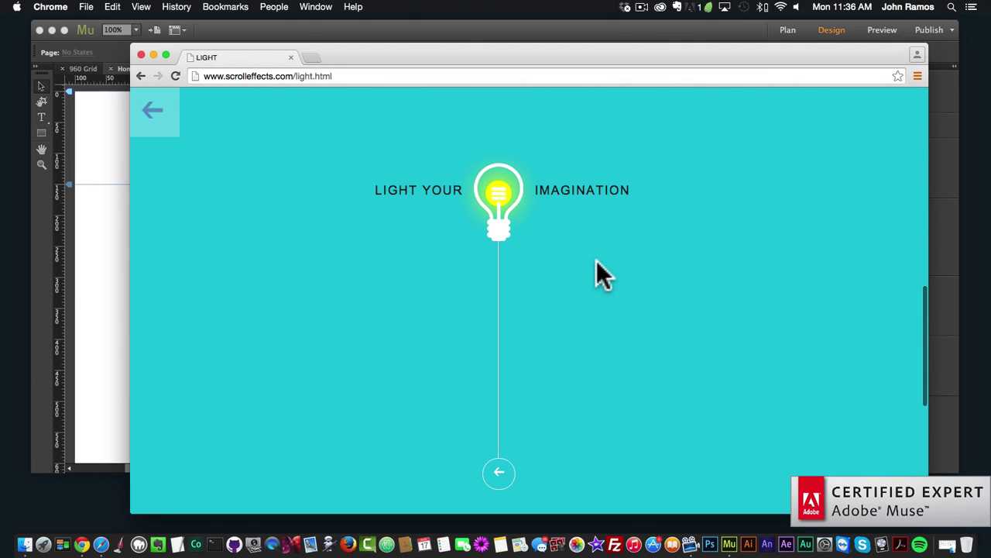
scroll(603, 275, "down", 5)
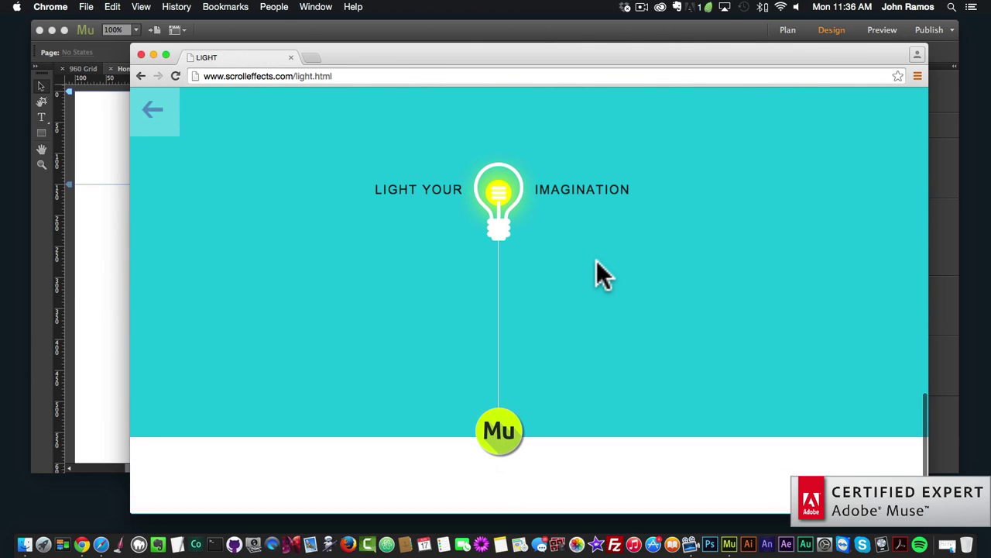
scroll(596, 261, "up", 5)
scroll(597, 262, "down", 3)
scroll(596, 261, "down", 4)
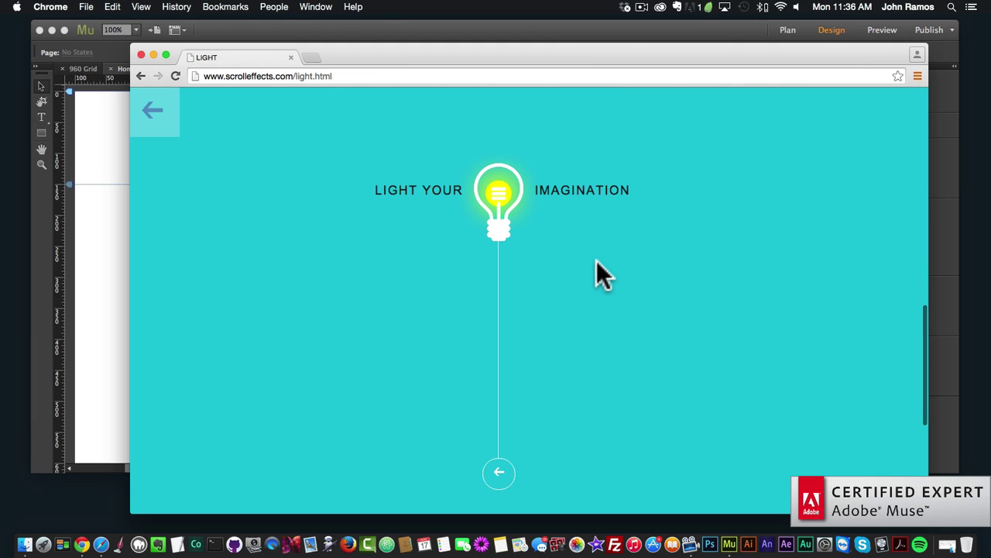
scroll(596, 262, "down", 5)
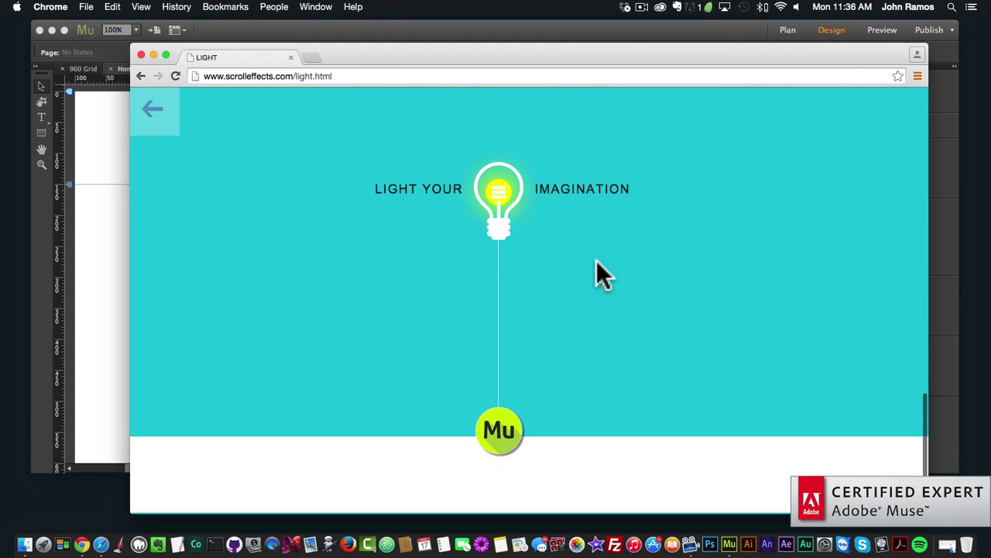
scroll(597, 261, "up", 5)
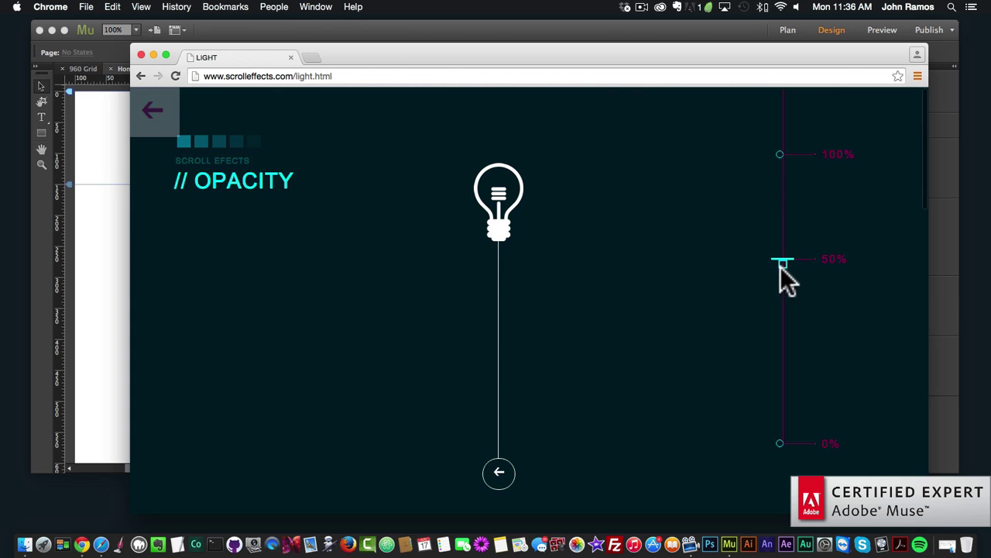
scroll(832, 265, "down", 5)
scroll(831, 266, "down", 2)
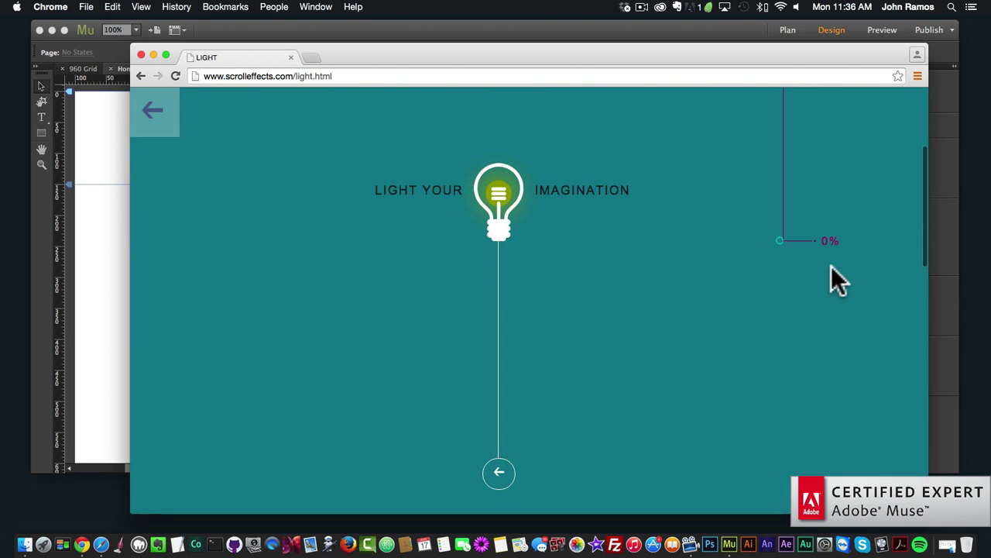
scroll(830, 268, "up", 1)
scroll(829, 266, "down", 3)
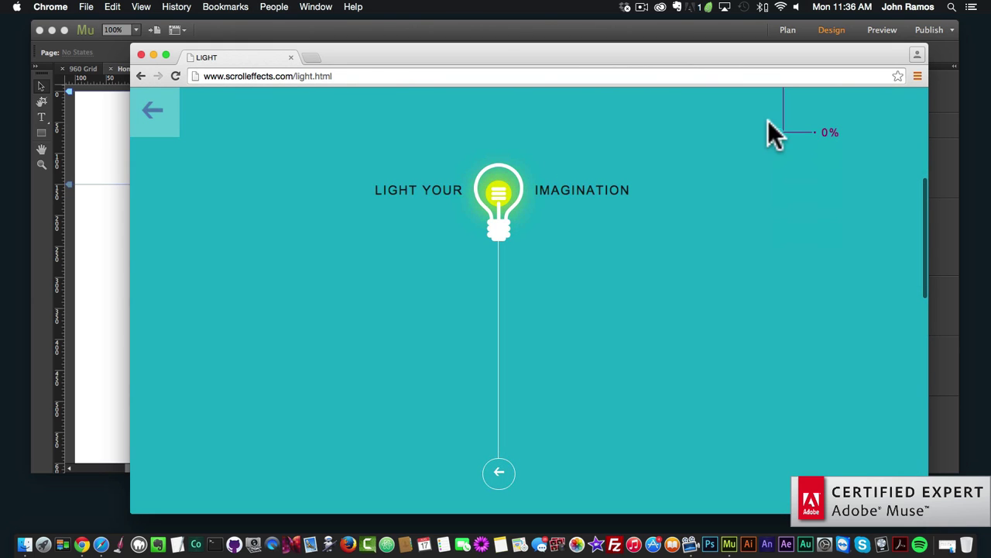
scroll(786, 134, "down", 1)
scroll(805, 113, "down", 3)
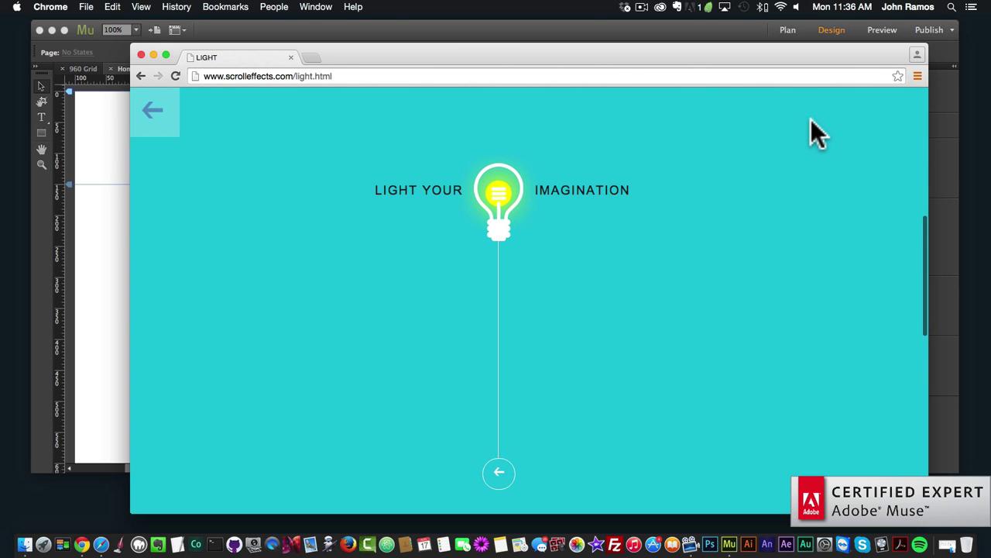
scroll(812, 131, "up", 10)
scroll(811, 120, "up", 1)
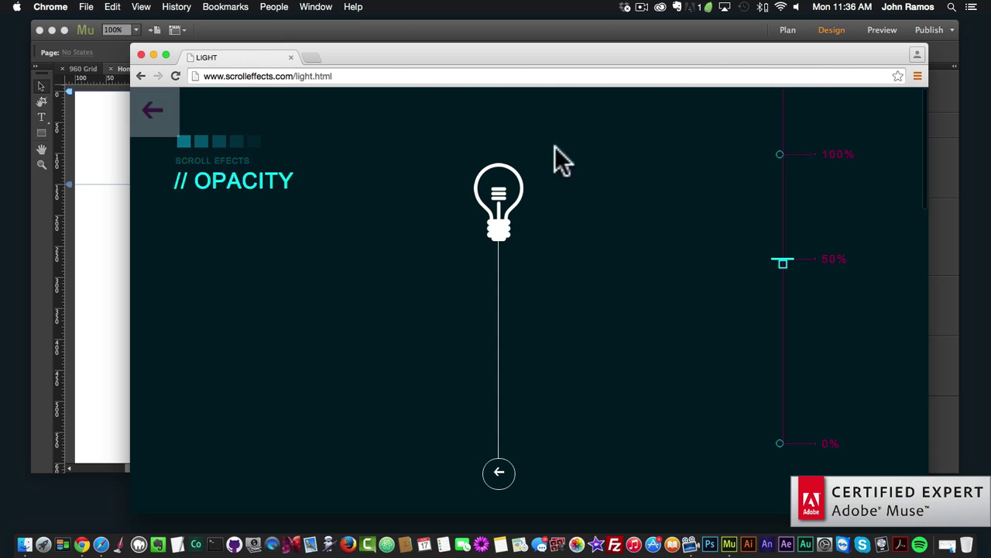
scroll(582, 294, "down", 5)
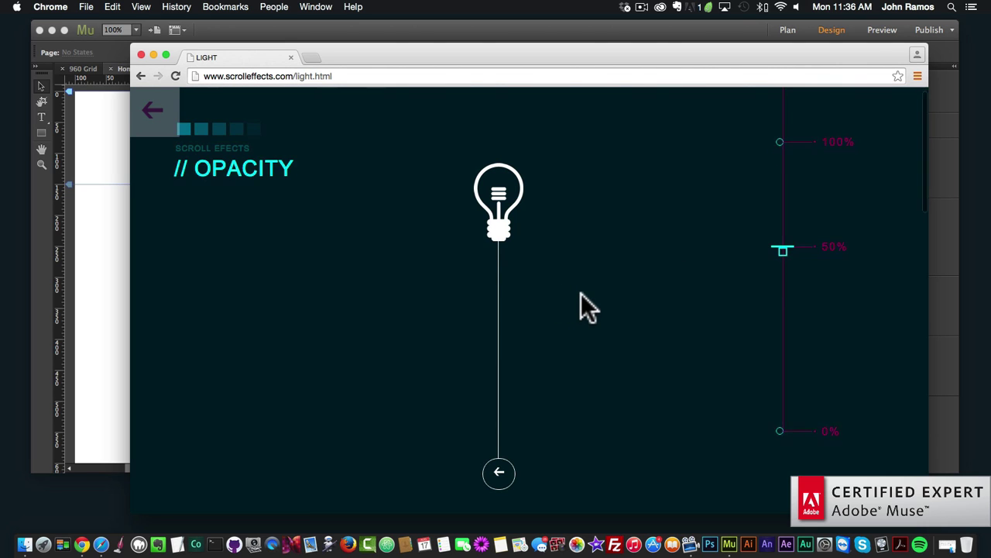
scroll(581, 293, "down", 4)
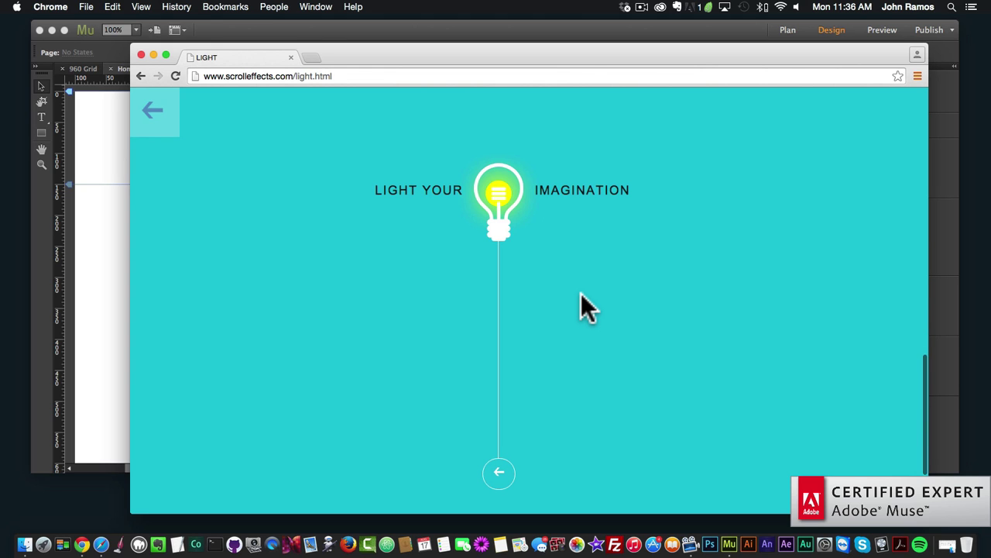
scroll(581, 292, "up", 5)
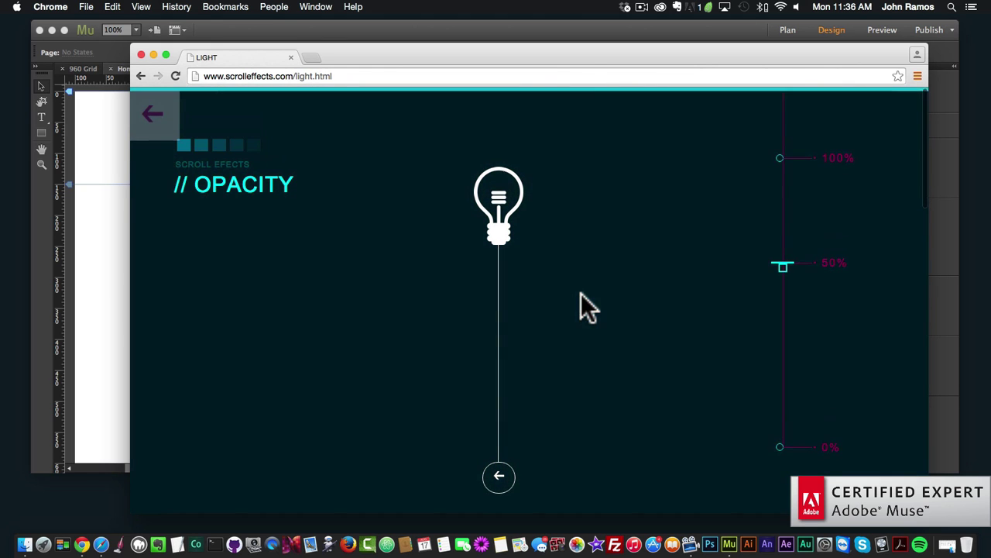
left_click(153, 116)
Step: Scroll the scrolleffects.com home page and open the Opacity example
scroll(299, 295, "down", 5)
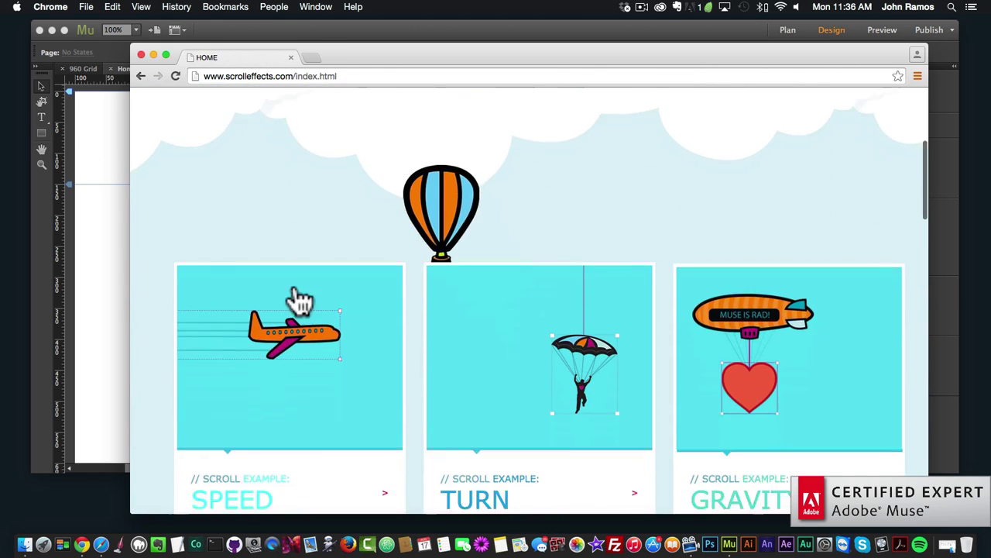
scroll(299, 301, "down", 10)
scroll(299, 300, "down", 8)
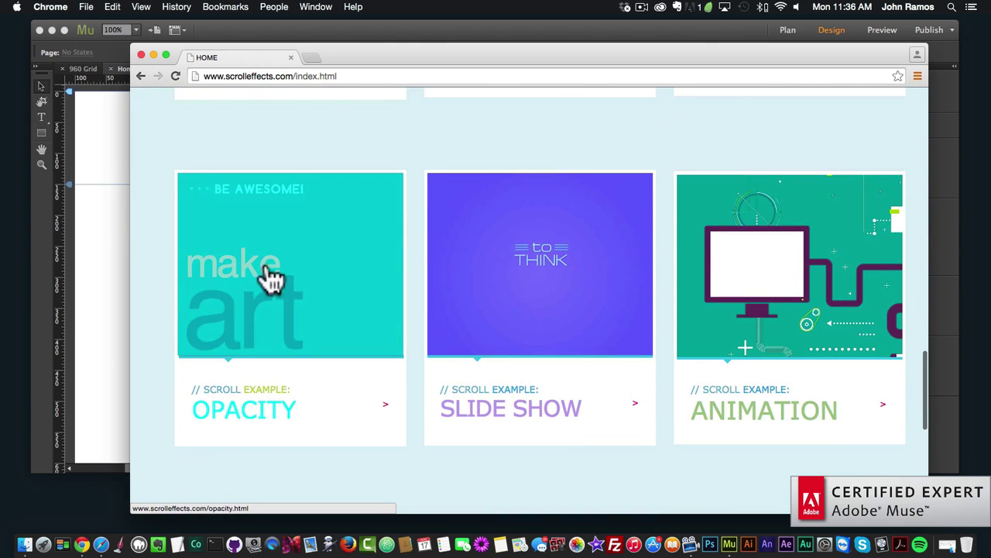
left_click(277, 306)
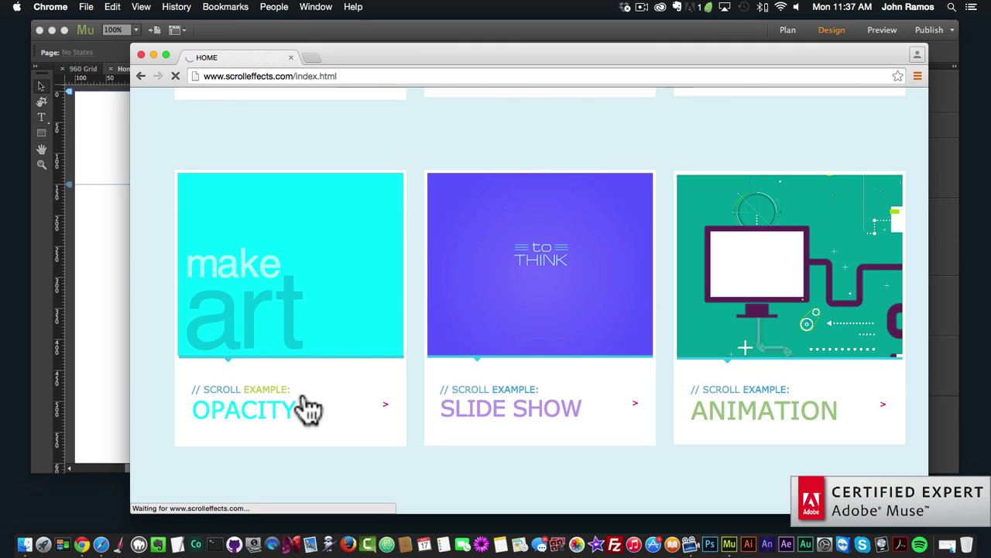
Step: Scroll the Opacity demo to watch words fade between 0%, 30% and 100%, keeping it in front
scroll(358, 365, "down", 5)
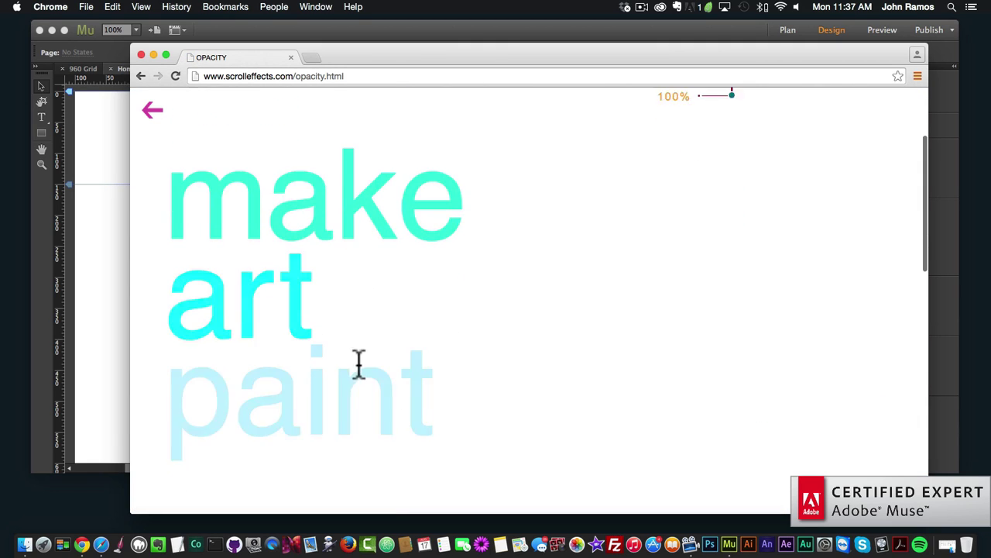
scroll(358, 364, "down", 5)
scroll(359, 365, "down", 5)
scroll(359, 368, "down", 5)
scroll(361, 372, "up", 6)
scroll(358, 375, "up", 8)
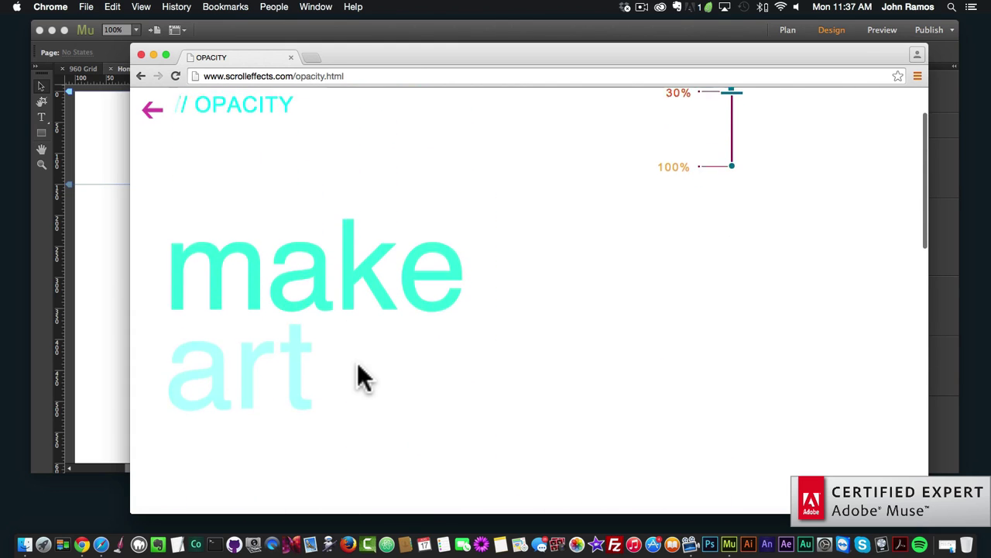
scroll(358, 375, "down", 6)
scroll(358, 376, "down", 5)
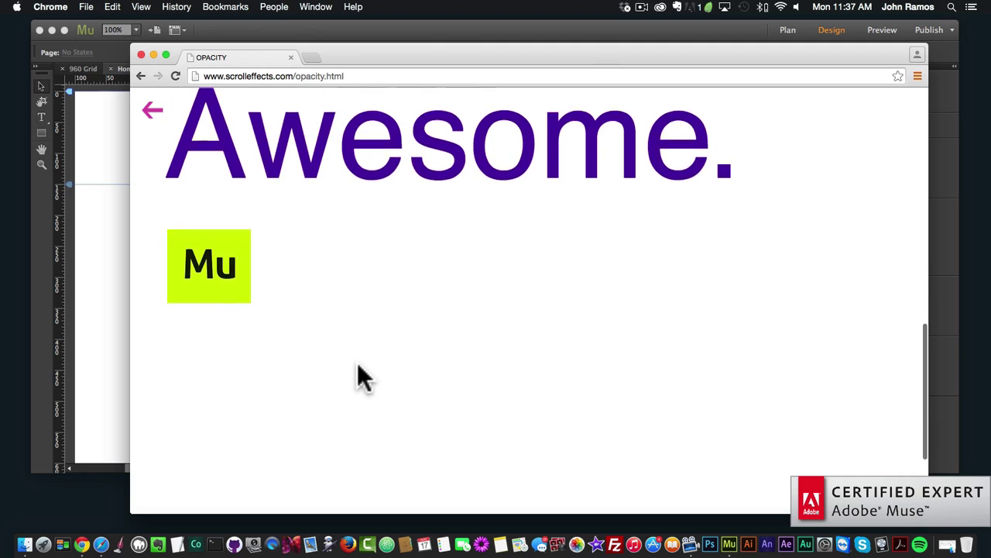
scroll(358, 366, "down", 2)
scroll(358, 366, "up", 6)
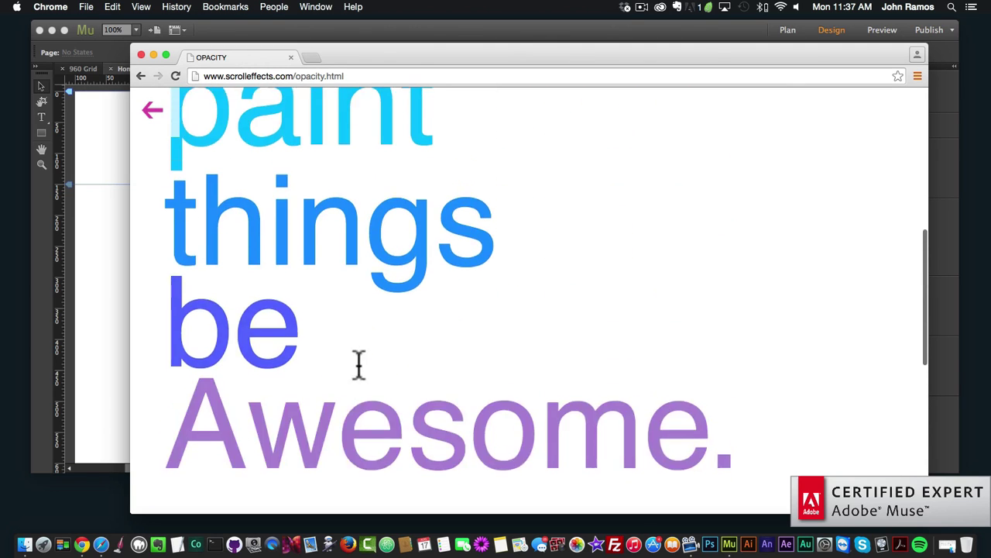
scroll(358, 363, "up", 6)
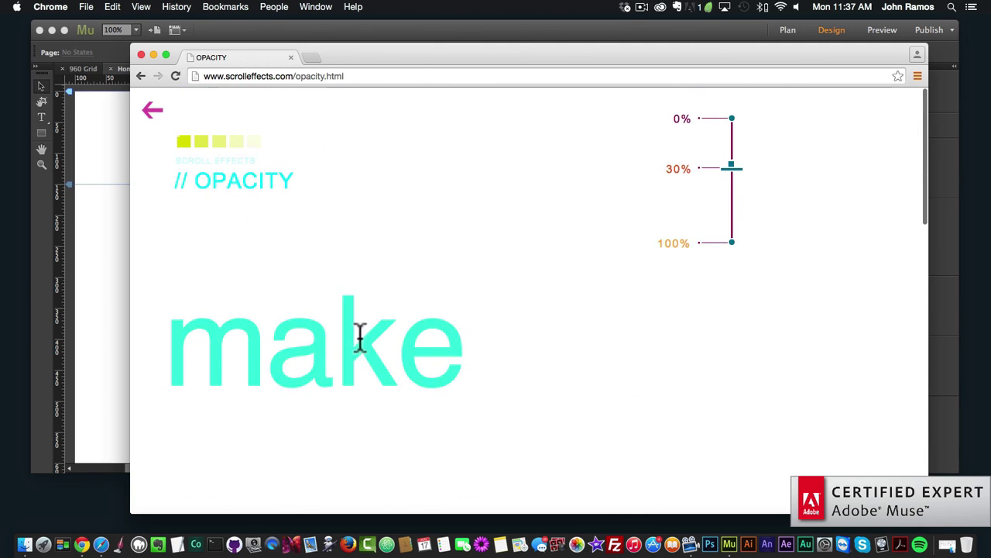
left_click(116, 217)
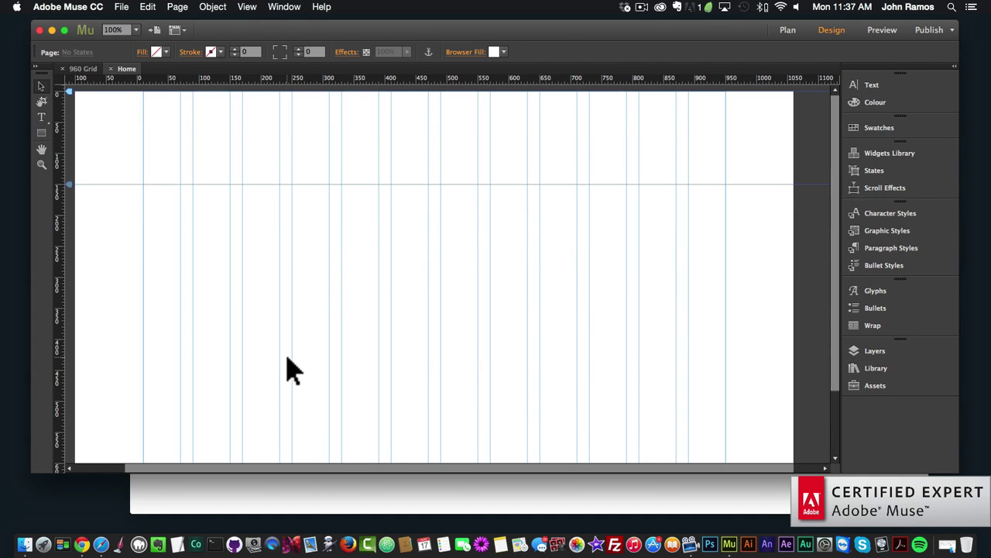
left_click(325, 508)
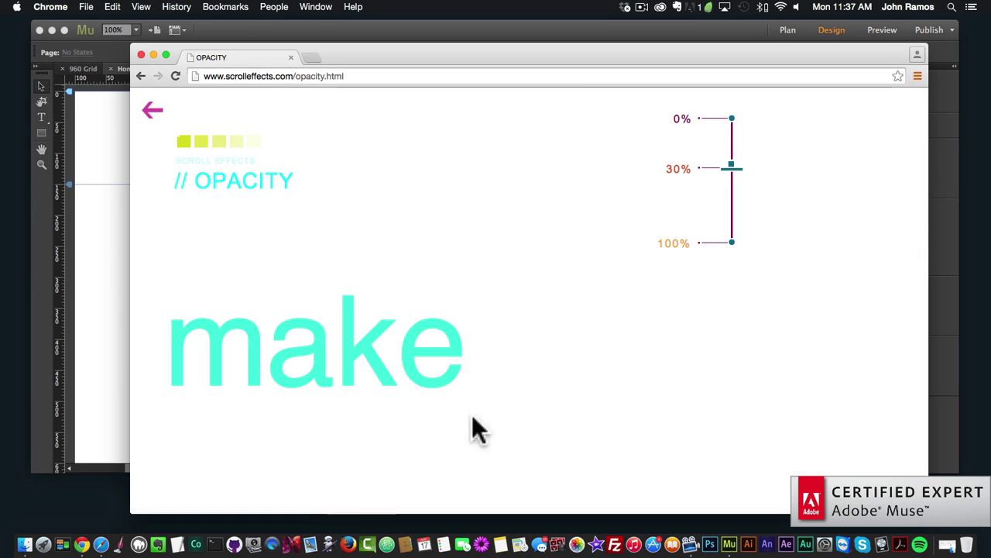
Step: Hide Chrome and drag image-2.png from the images folder onto the Muse Home page
left_click(154, 53)
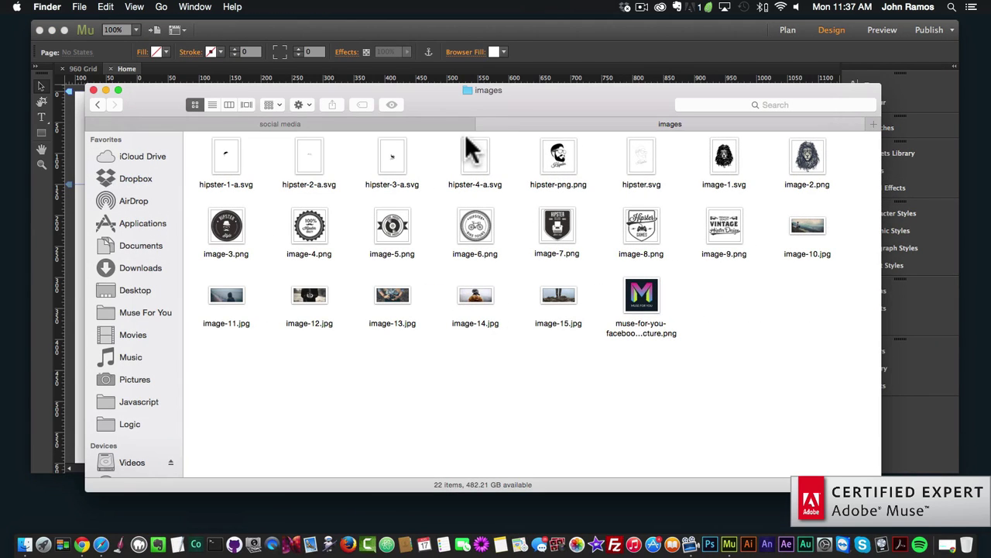
left_click_drag(464, 134, 625, 161)
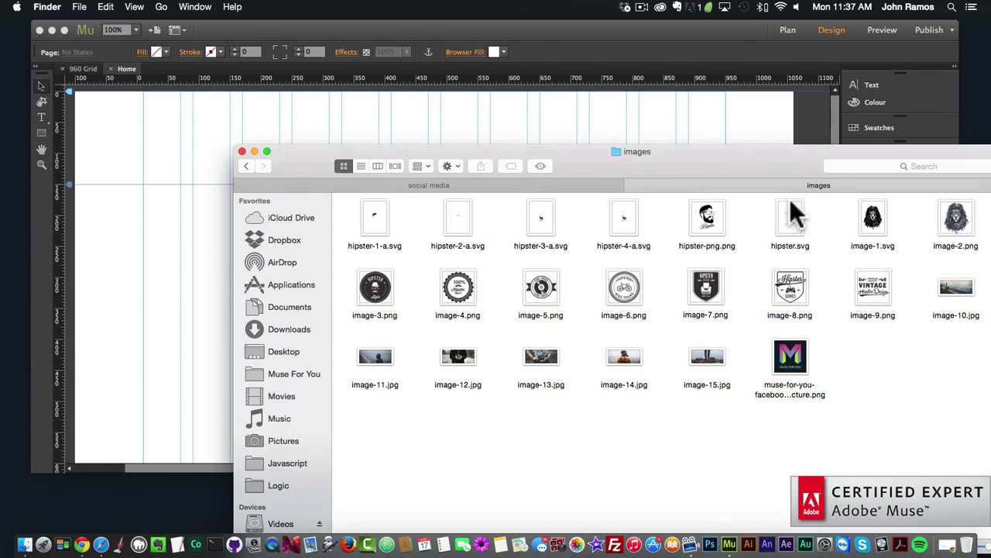
left_click_drag(766, 164, 755, 166)
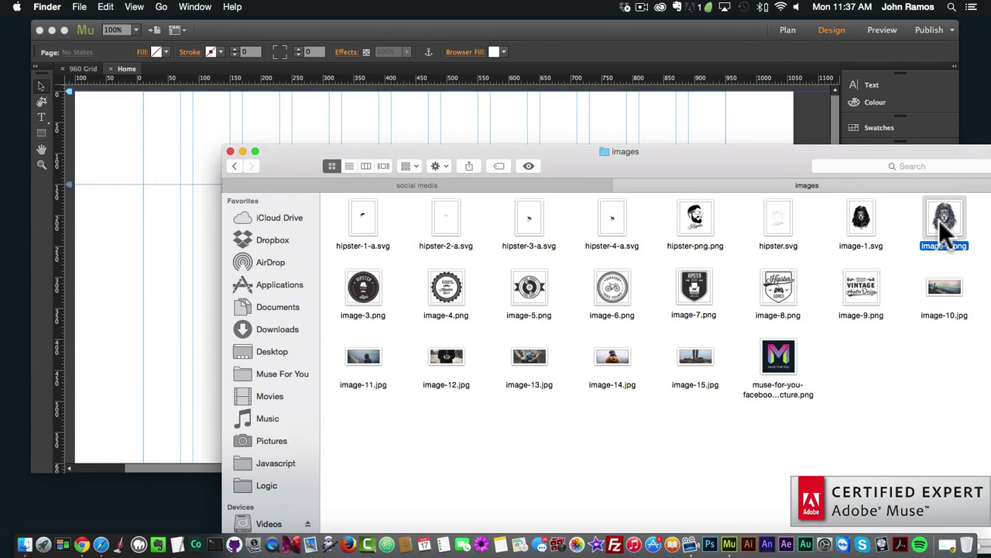
left_click_drag(944, 217, 229, 223)
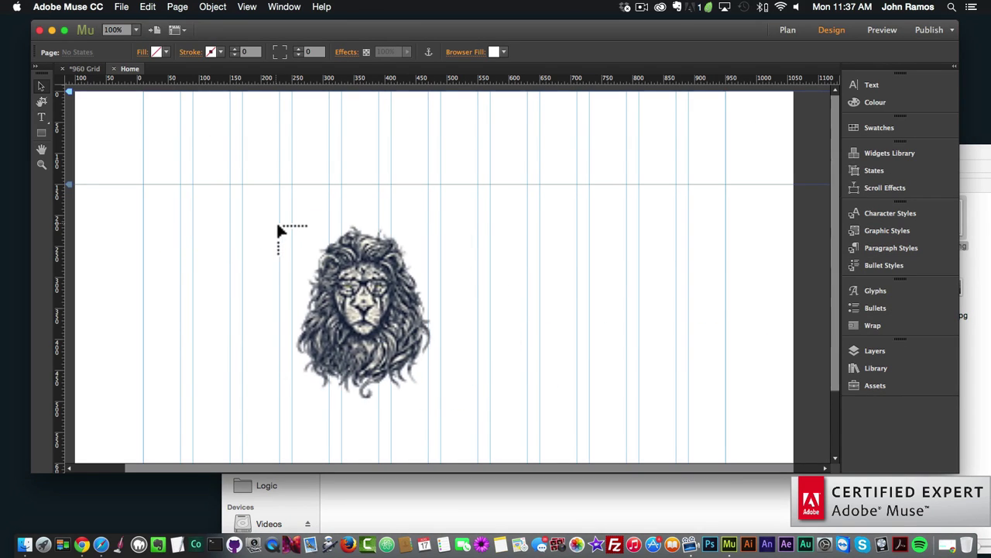
Step: Place the lion image centred at X 270, Y 150 and bring up its Scroll Effects options
left_click(240, 210)
left_click_drag(430, 276, 452, 273)
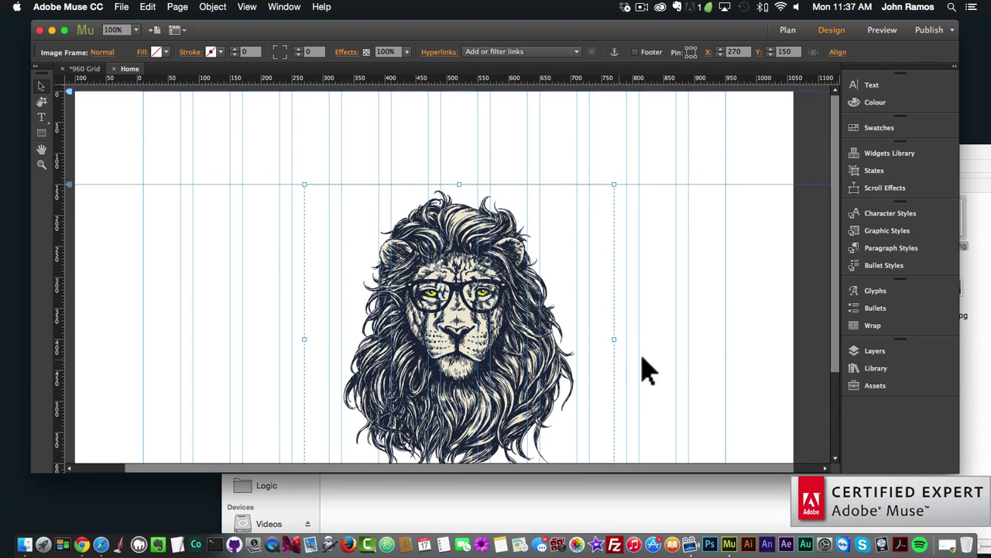
left_click(693, 310)
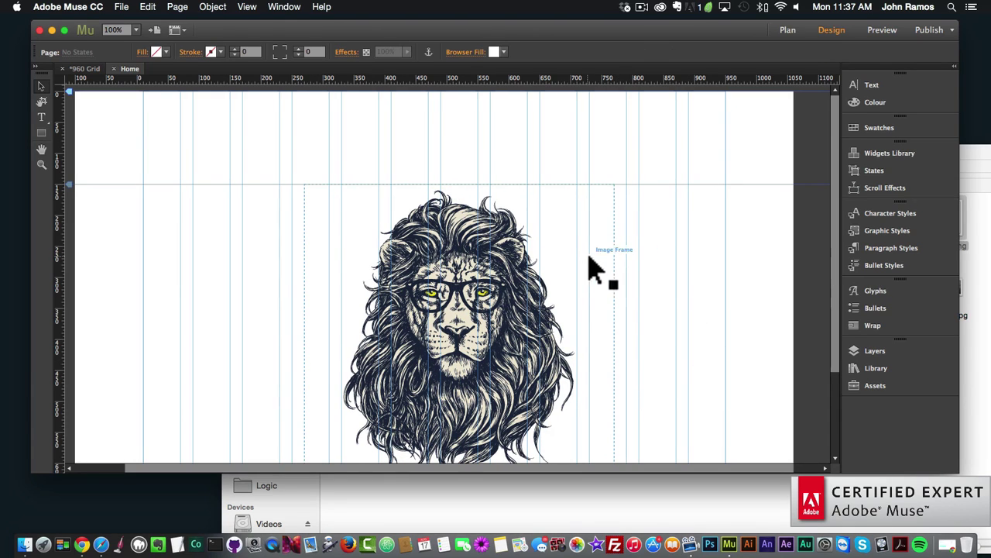
left_click(518, 292)
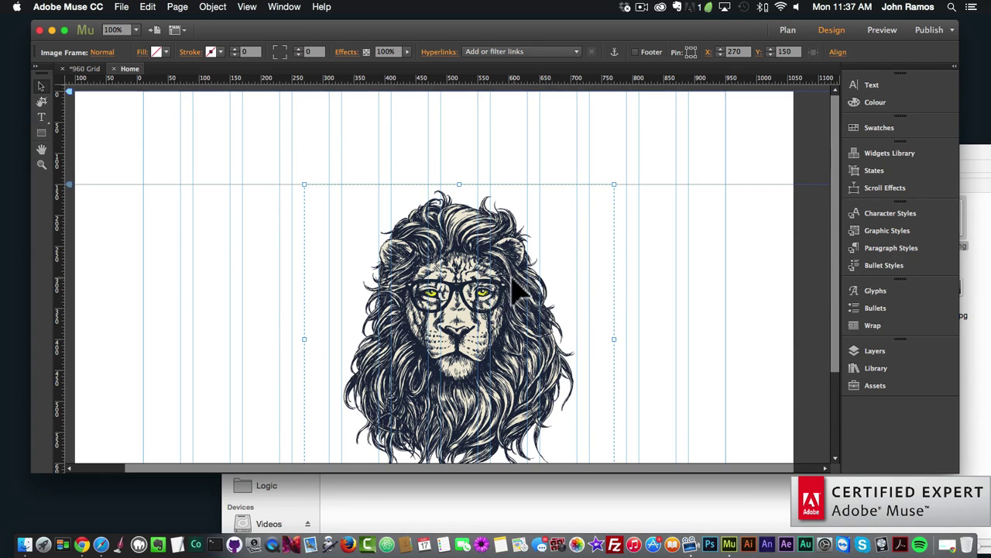
left_click(870, 188)
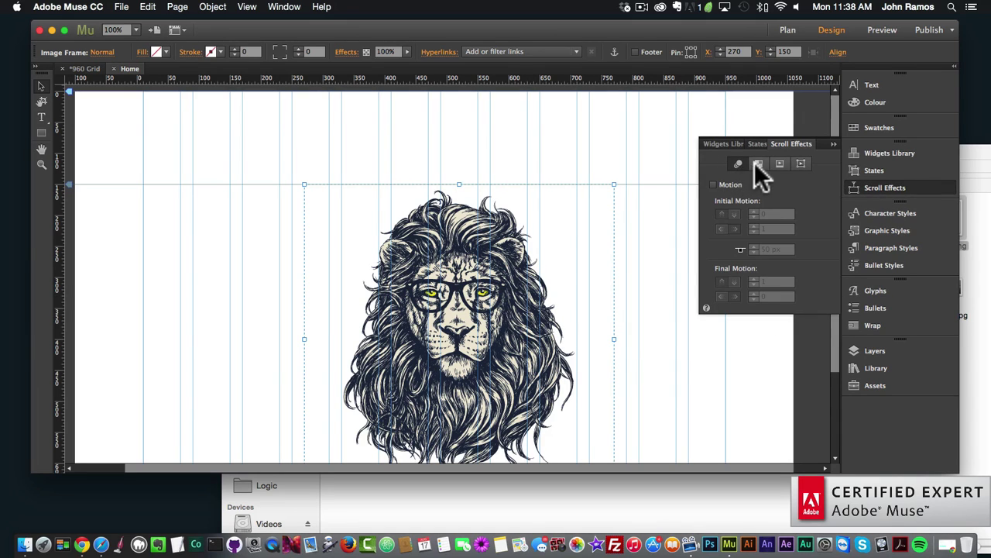
Step: Look through the Opacity, Slideshow and Edge Animate scroll-effect tabs, then reopen the Scroll Effects panel
left_click(759, 163)
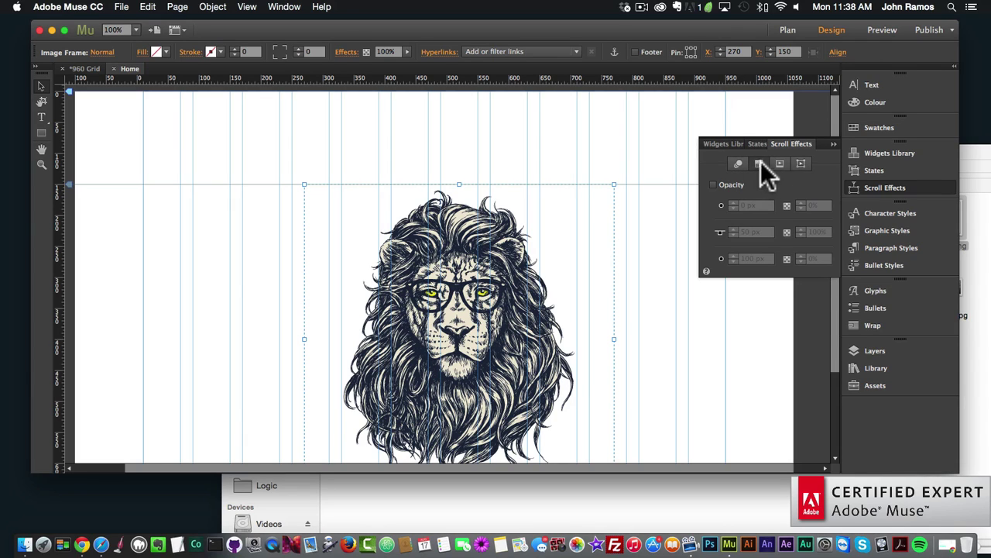
left_click(778, 164)
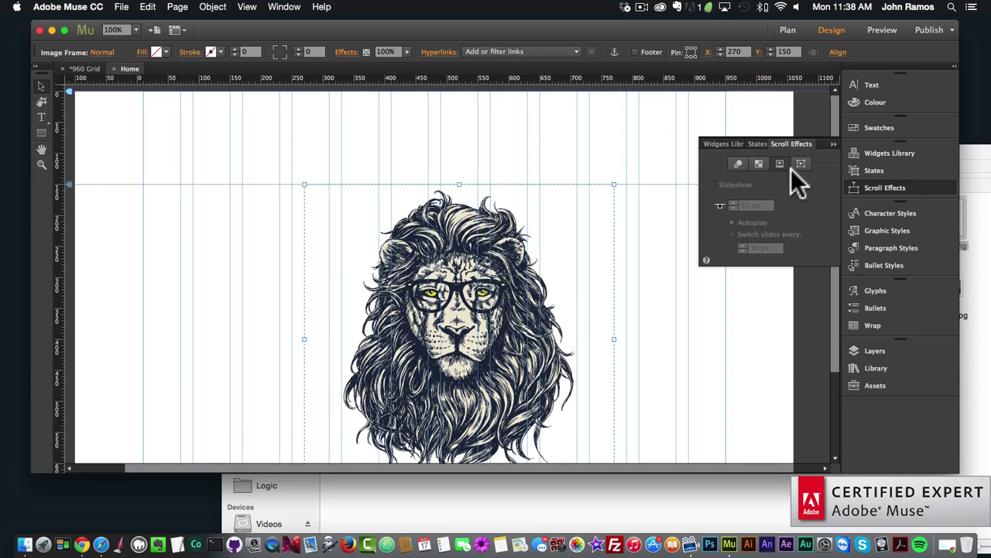
left_click(783, 165)
left_click(759, 164)
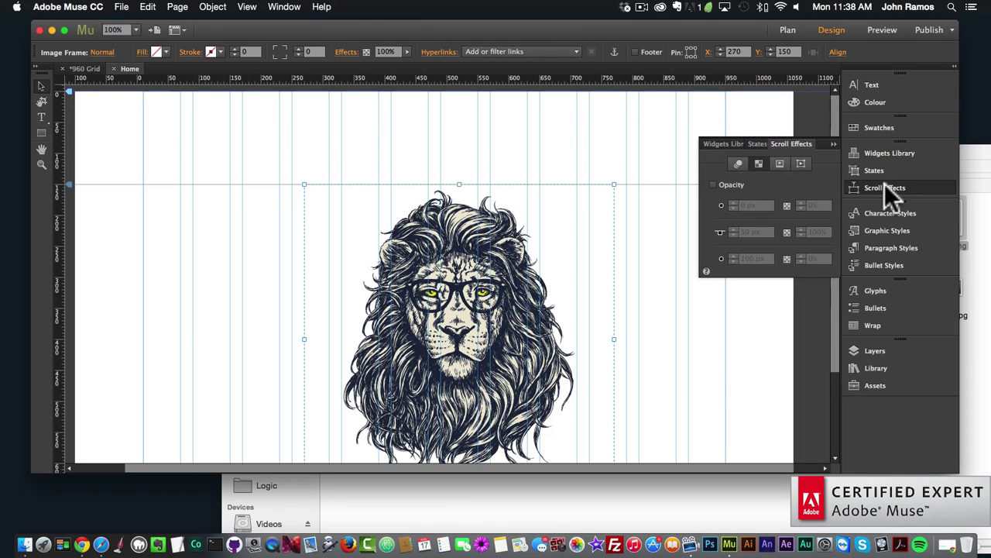
left_click(285, 7)
left_click(327, 248)
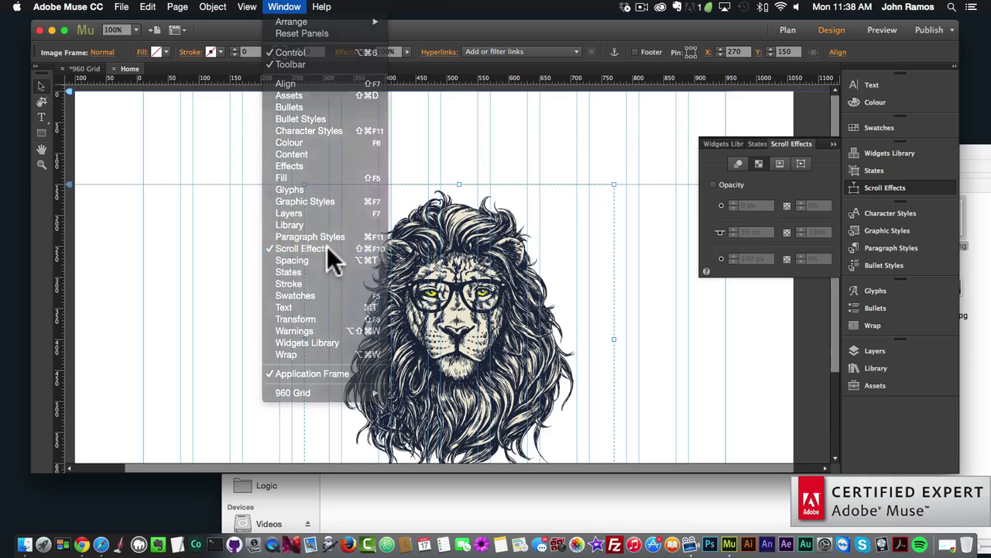
left_click(290, 8)
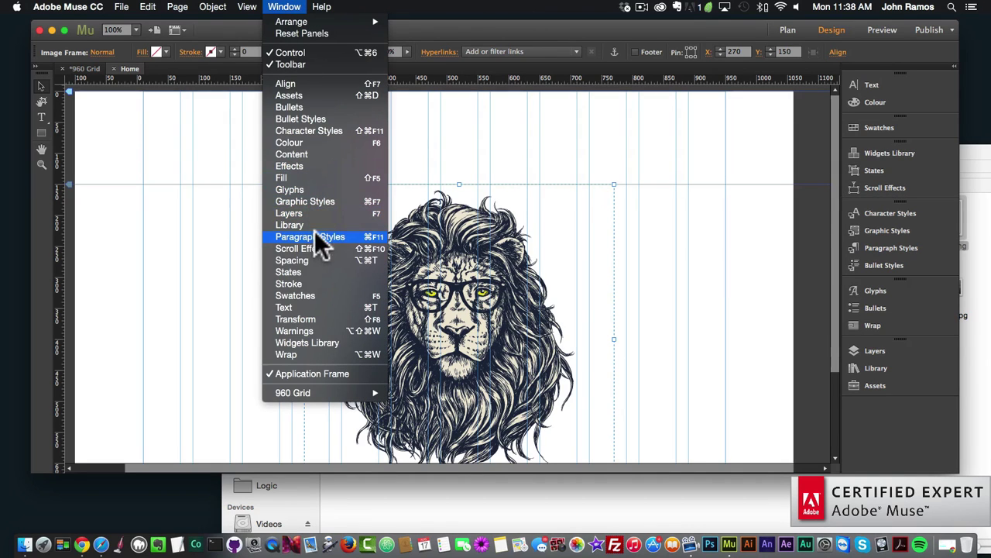
left_click(306, 248)
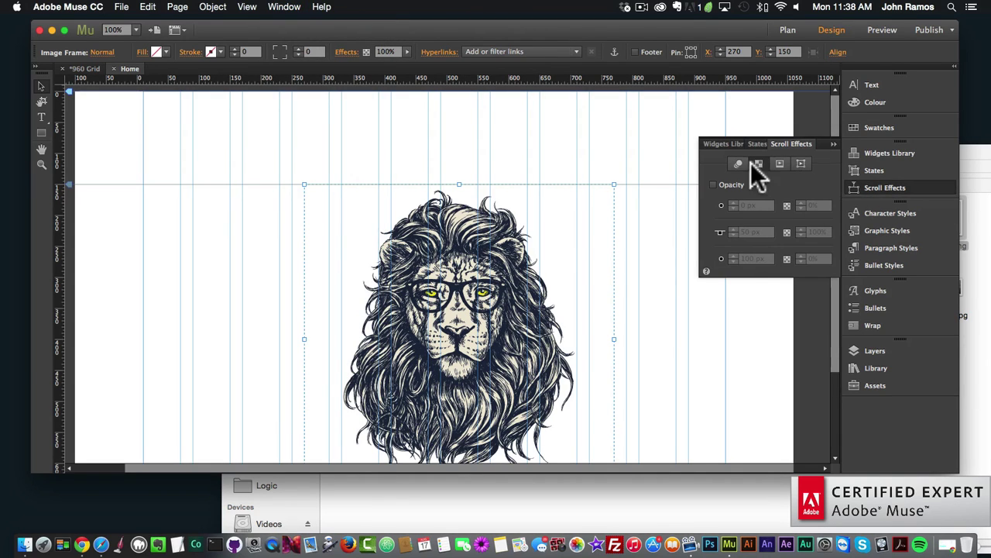
Step: Enable the lion's Opacity effect: 0% at 0 px, 100% at 50 px, 0% at 100 px
left_click(714, 185)
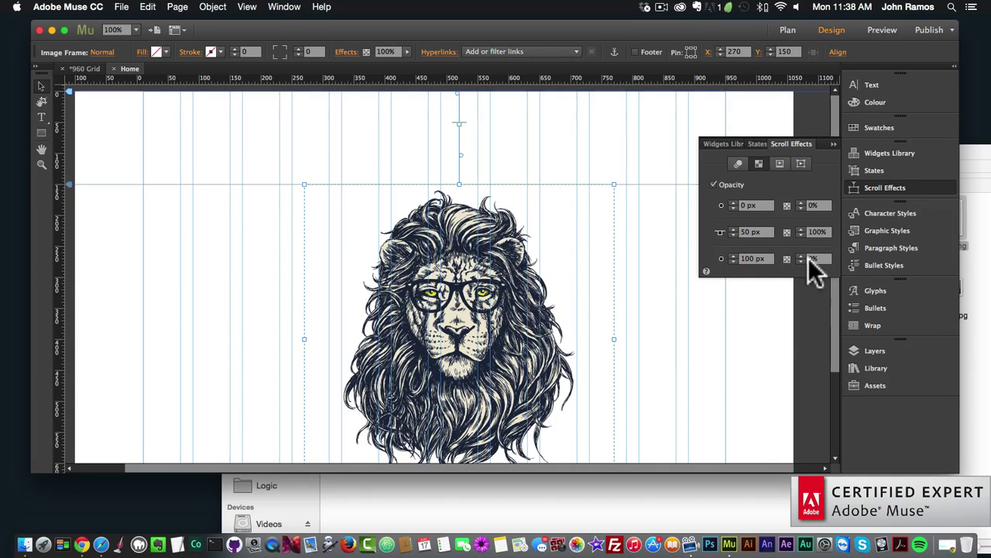
left_click(542, 166)
left_click(486, 207)
left_click(864, 189)
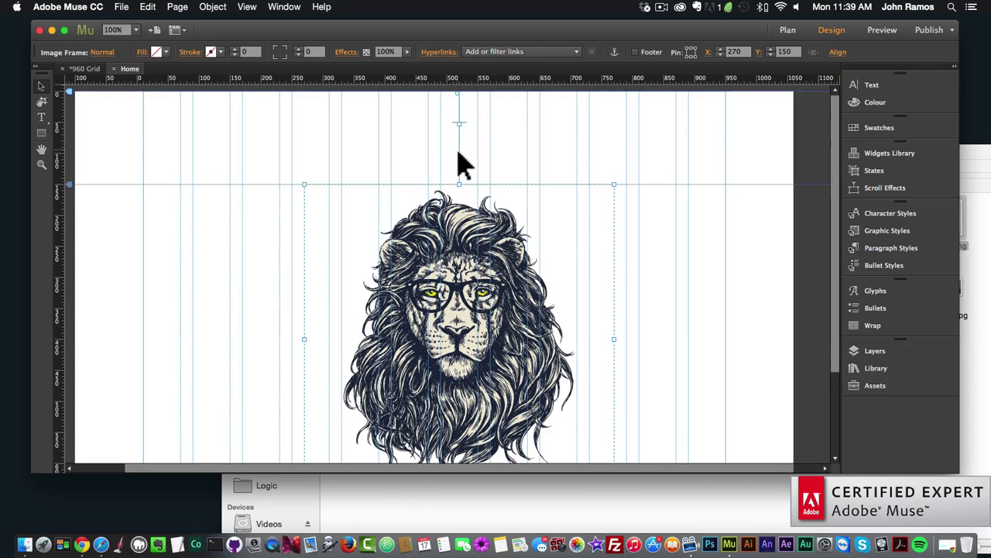
Step: Preview the Home page in Chrome, allowing Muse network connections, then return to Muse
left_click(349, 141)
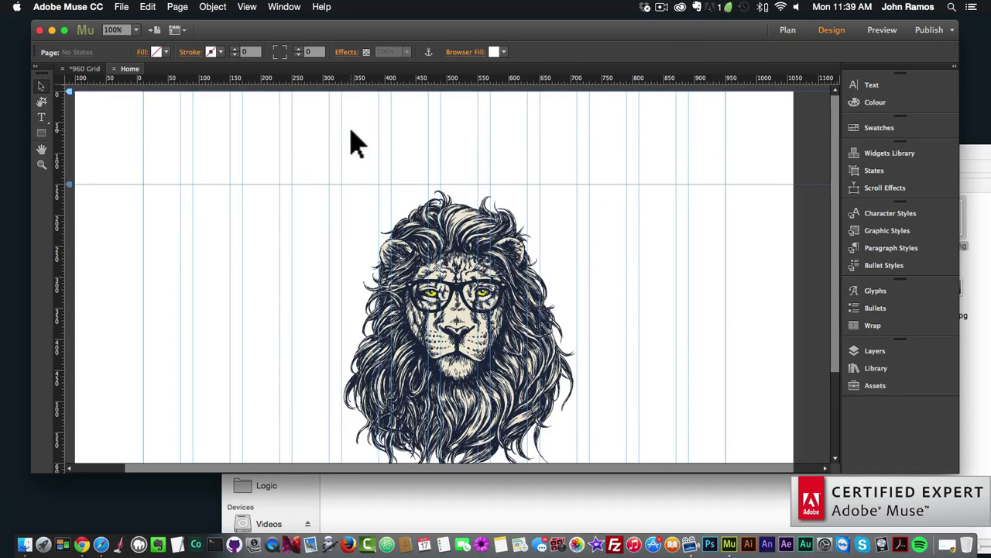
left_click(122, 6)
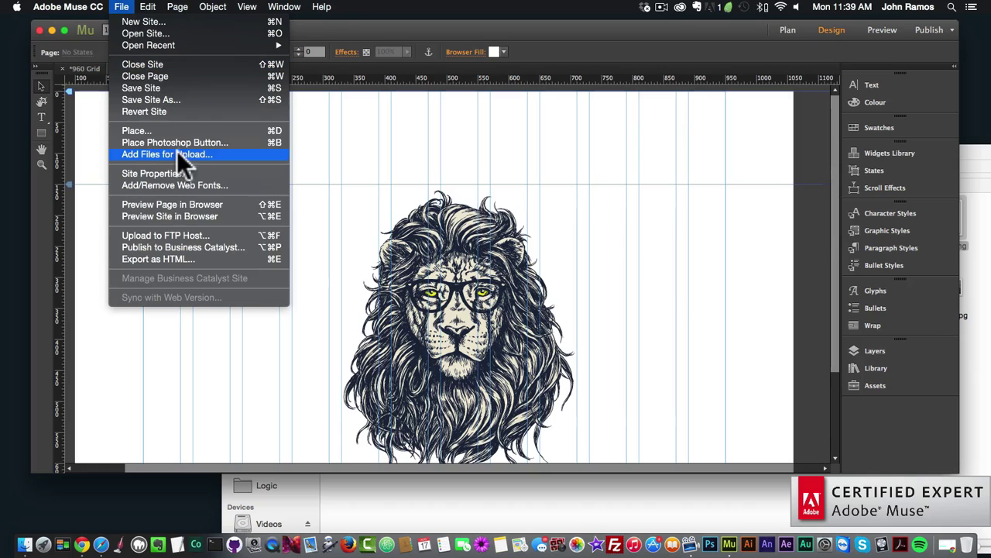
left_click(176, 203)
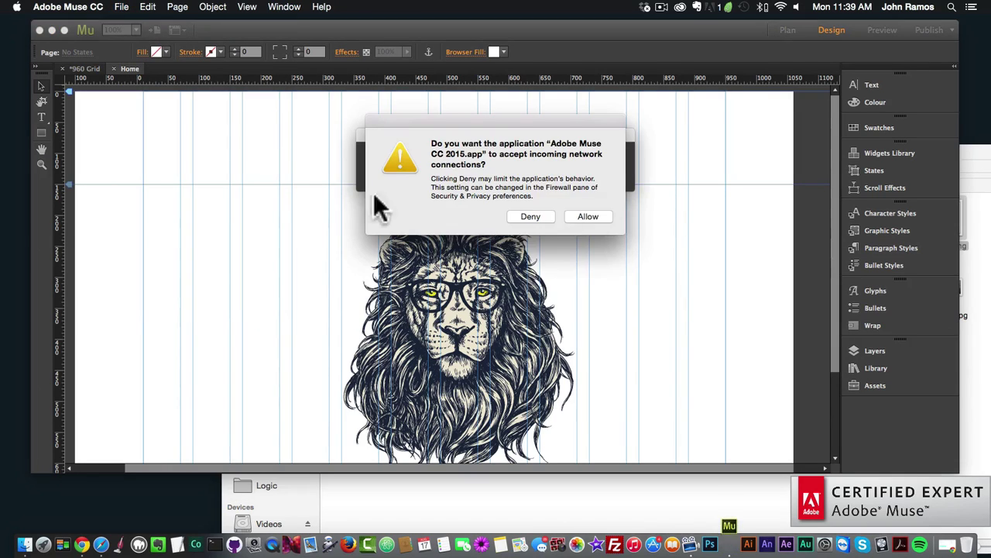
left_click(590, 216)
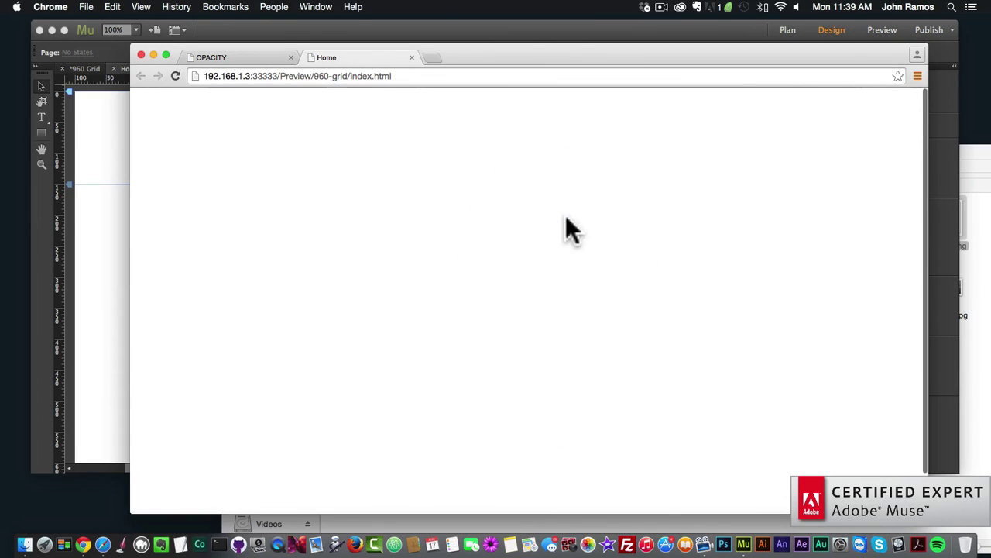
left_click(126, 246)
Step: Make the page taller by dragging its bottom edge down
scroll(117, 256, "down", 3)
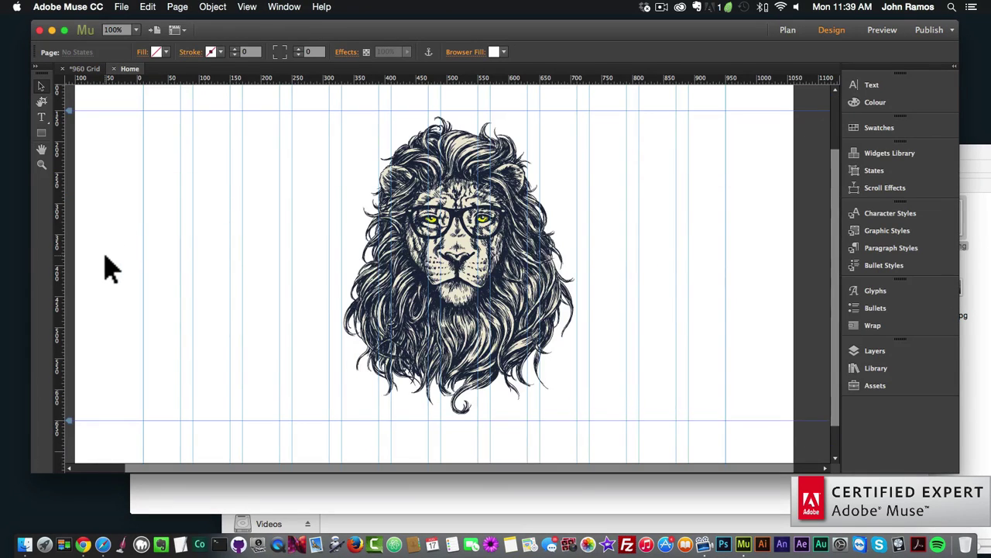
scroll(80, 412, "down", 2)
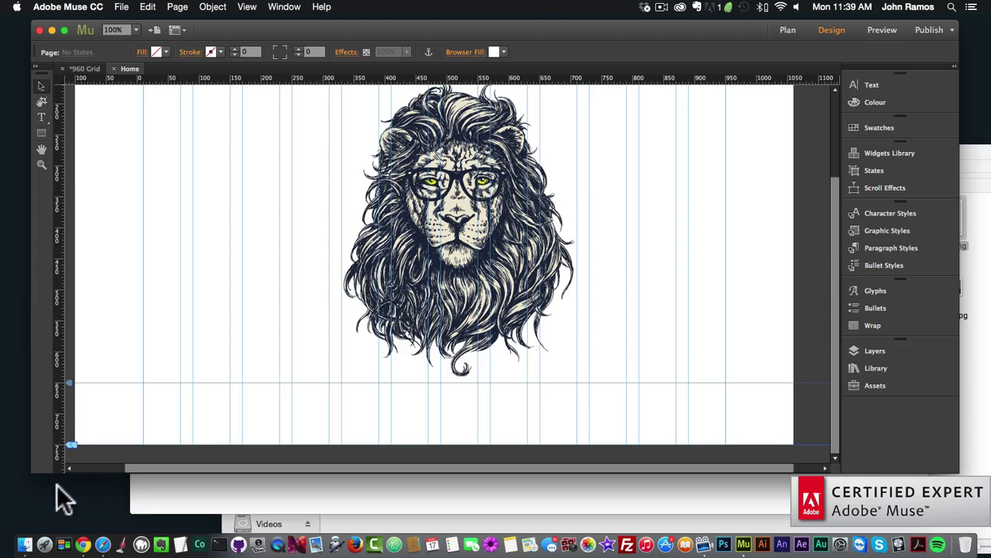
mouse_move(69, 453)
left_mouse_down()
mouse_move(62, 490)
mouse_move(79, 454)
mouse_move(73, 464)
left_mouse_up()
scroll(172, 377, "up", 10)
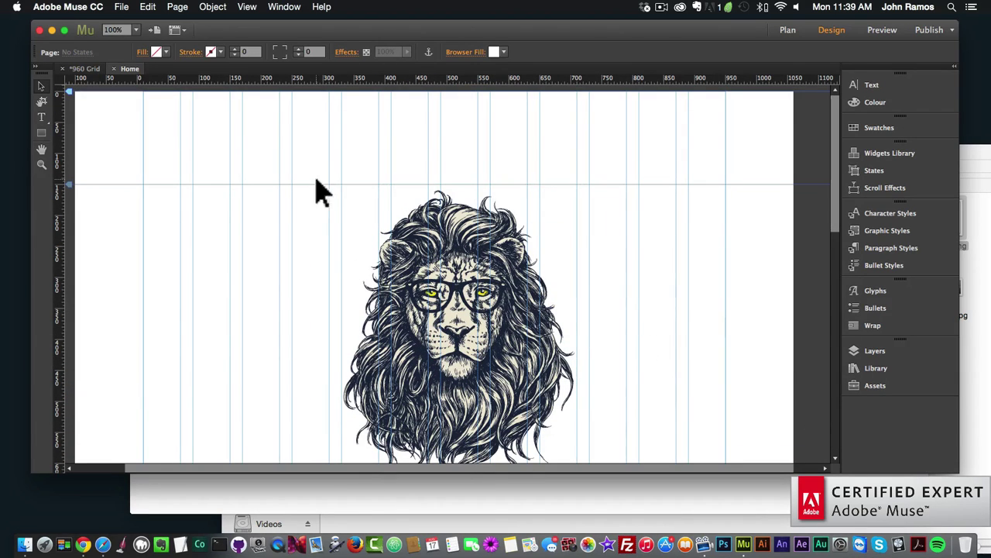
Step: Preview the lion page in a new Chrome tab (960-grid/index.html)
left_click(123, 8)
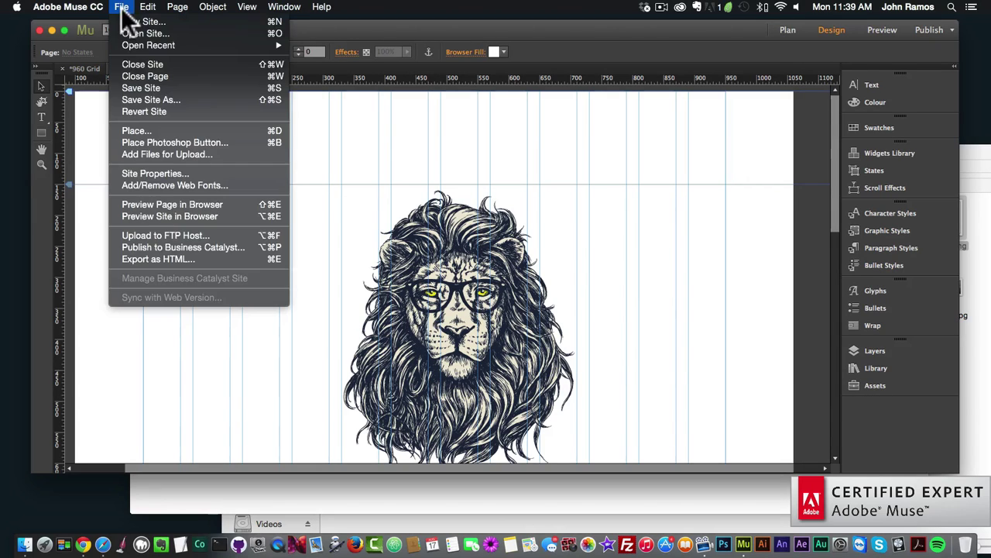
left_click(166, 203)
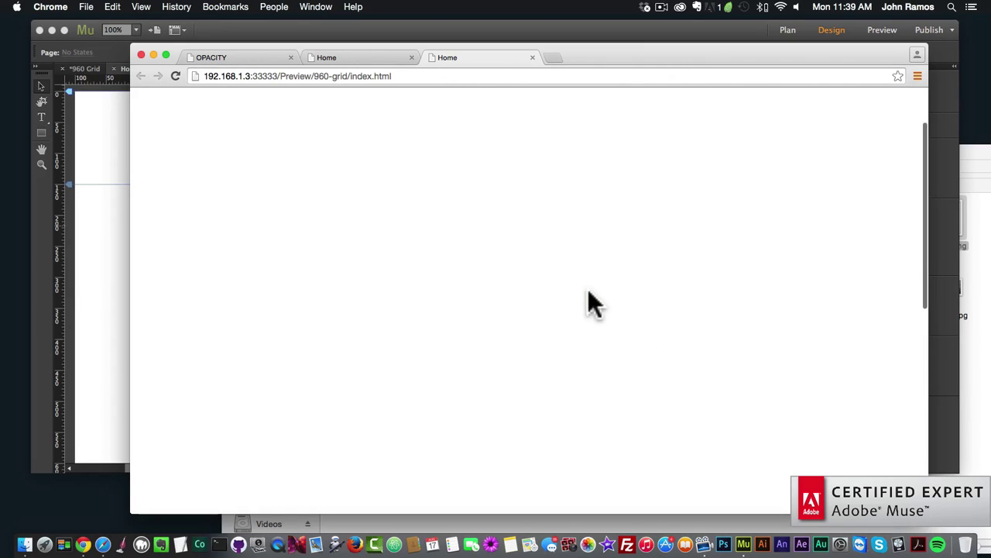
Step: Select the lion and move its scroll key position to 150 px
left_click(108, 248)
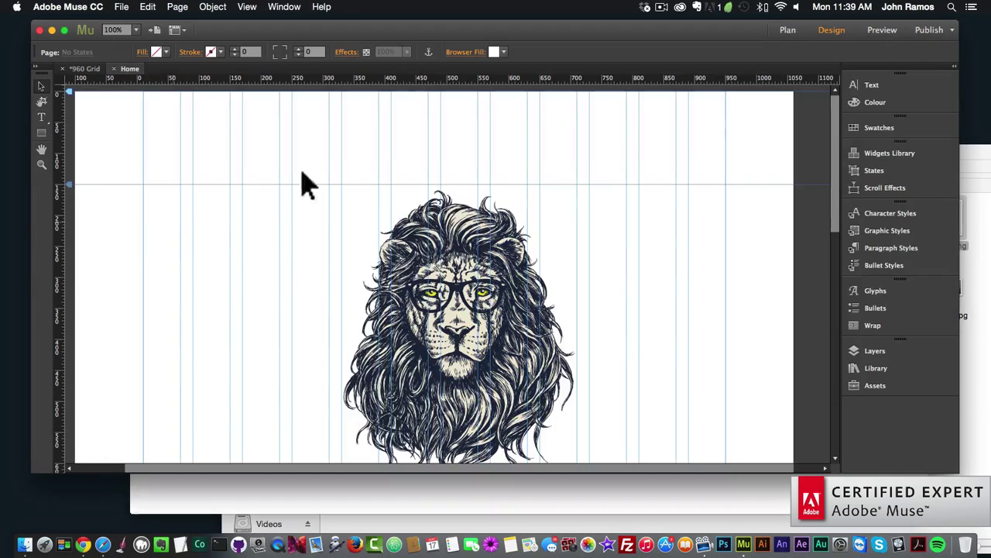
left_click(488, 279)
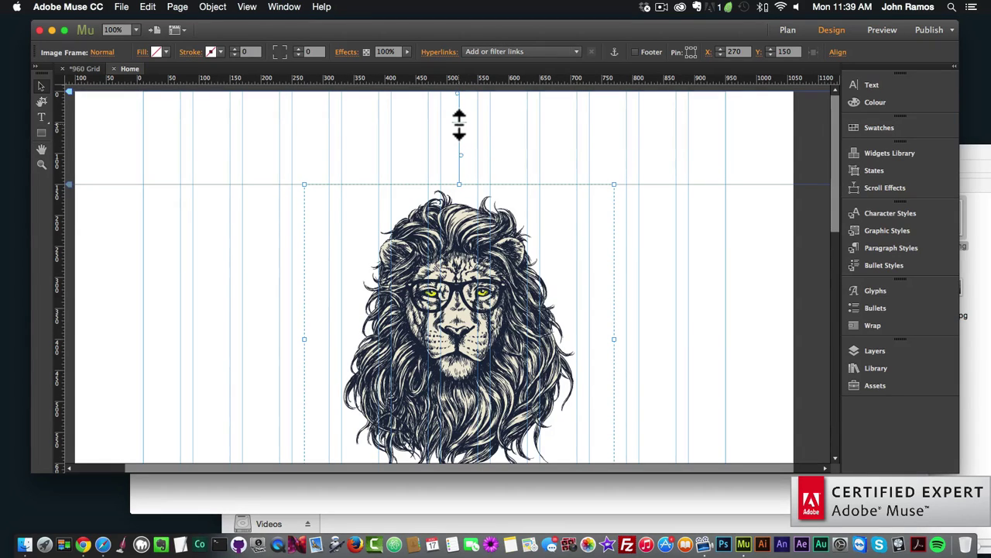
left_click_drag(460, 124, 458, 91)
Step: Drag the lion's second fade position down to about 655 px
left_click_drag(461, 217, 460, 469)
scroll(468, 391, "down", 2)
scroll(468, 387, "down", 1)
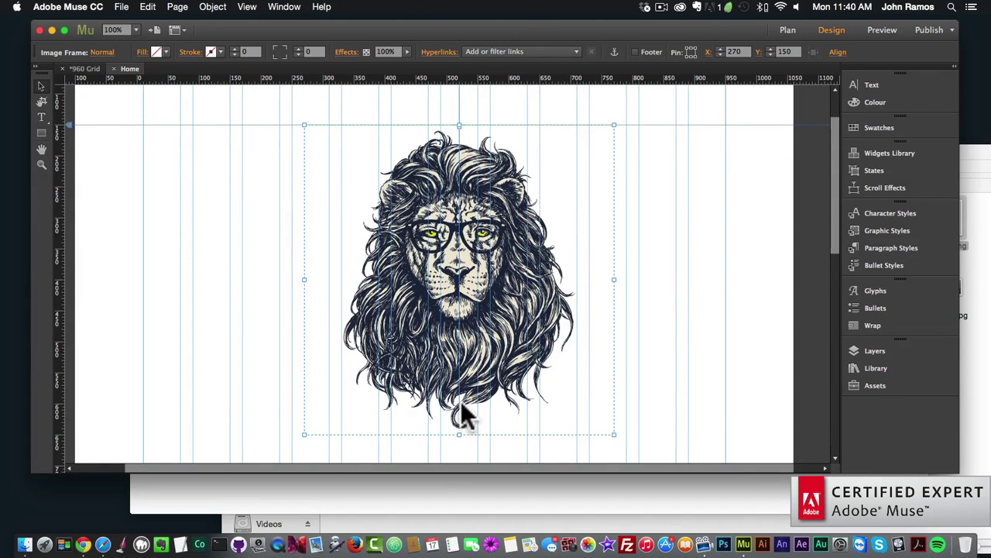
left_click_drag(460, 427, 463, 438)
scroll(467, 325, "up", 3)
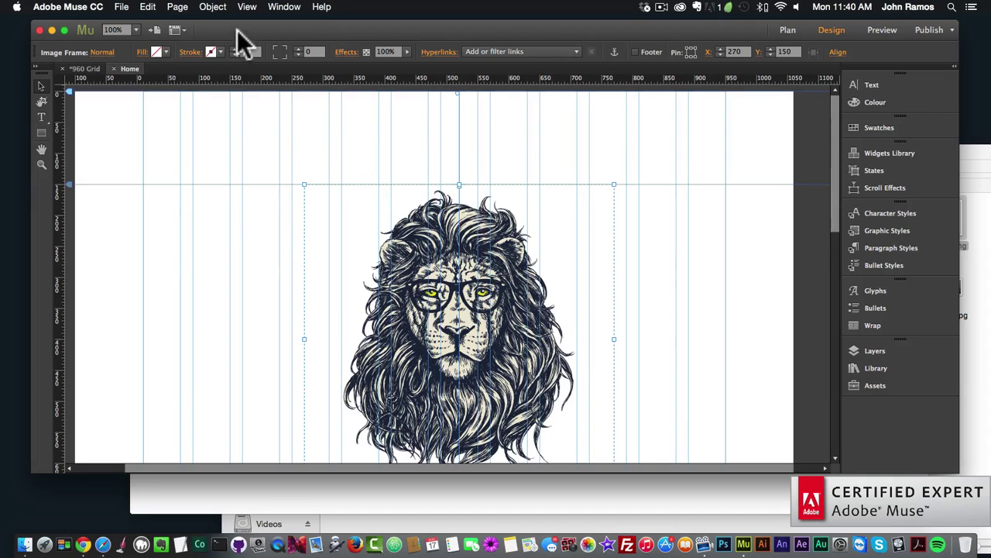
Step: Preview the updated page in Chrome and scroll up and down to watch the lion fade in and out
left_click(122, 7)
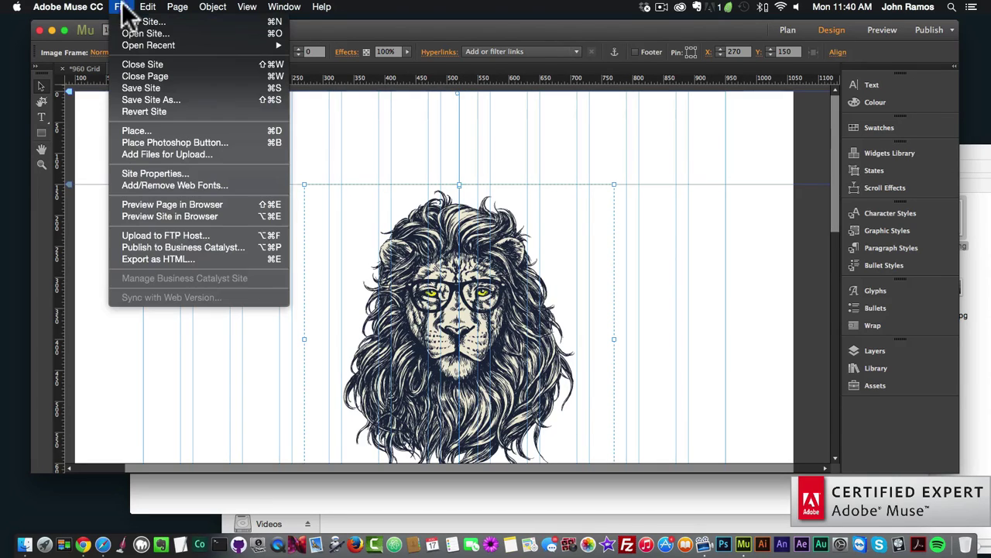
left_click(175, 216)
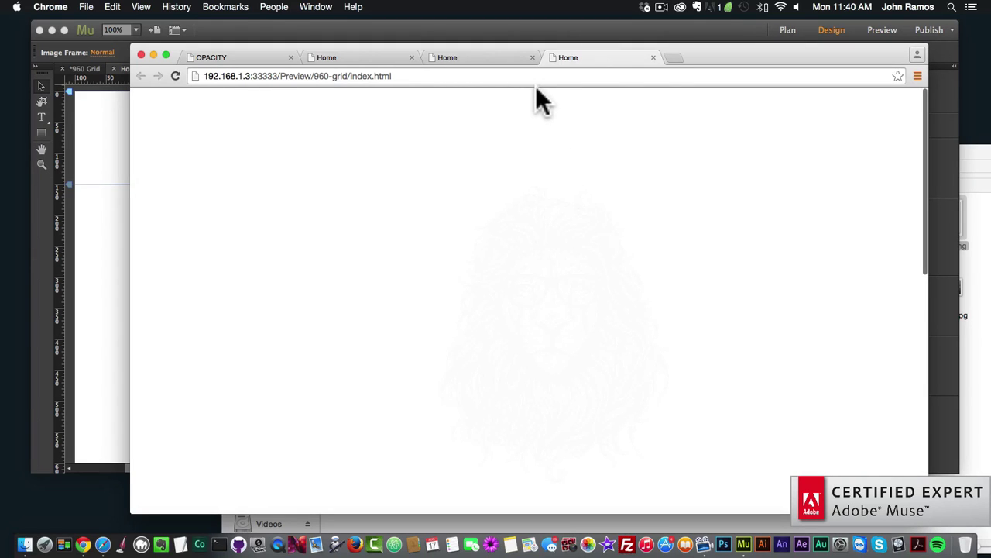
scroll(560, 148, "down", 2)
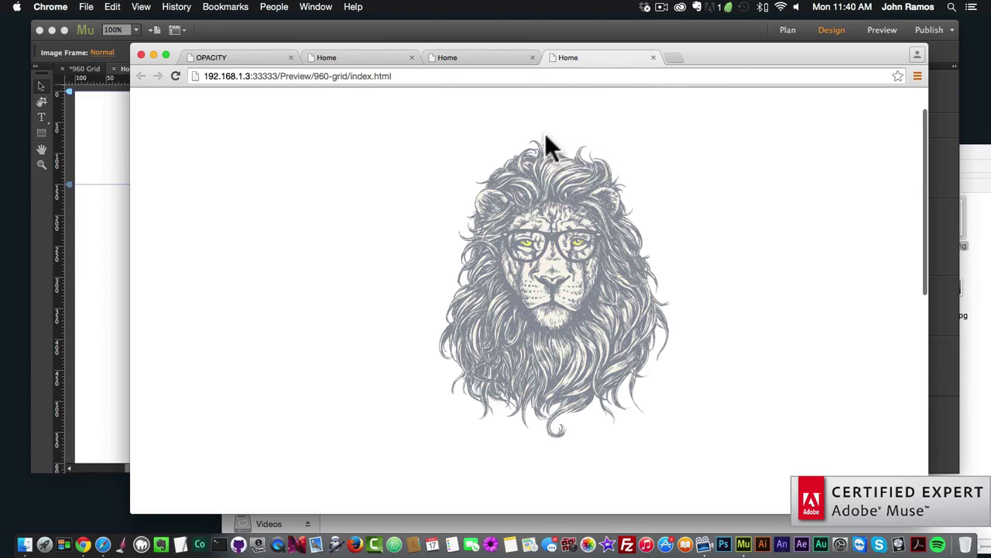
scroll(551, 144, "down", 3)
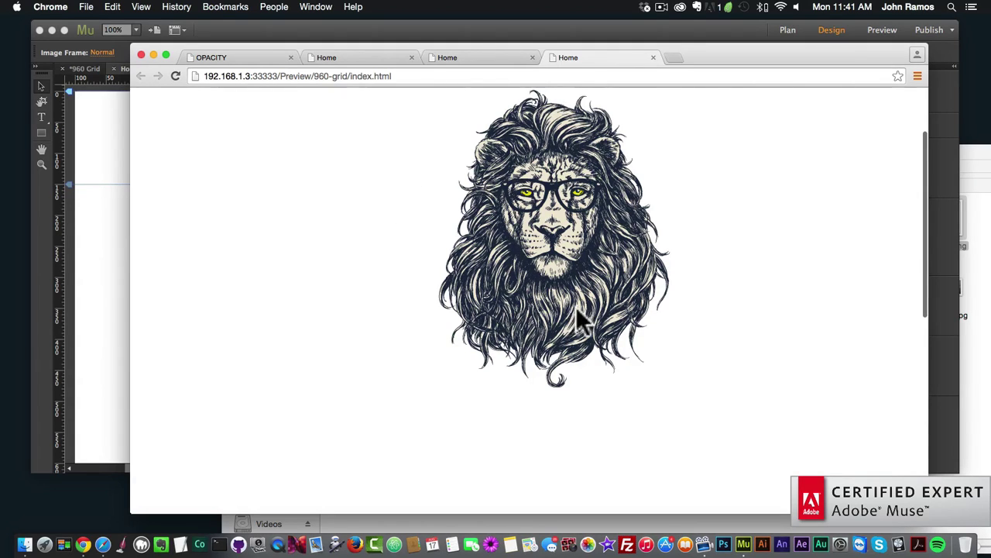
scroll(585, 172, "down", 1)
scroll(585, 175, "down", 5)
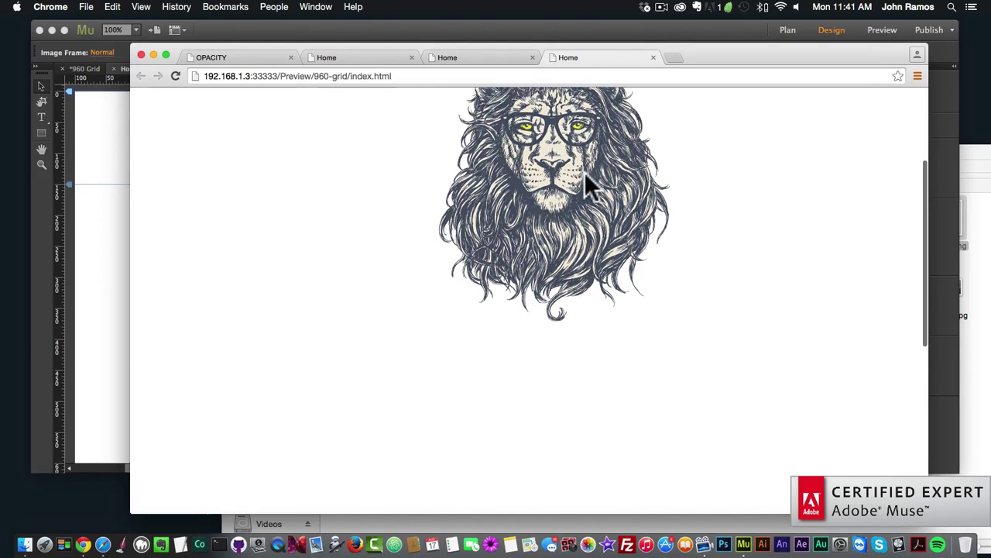
scroll(585, 175, "down", 5)
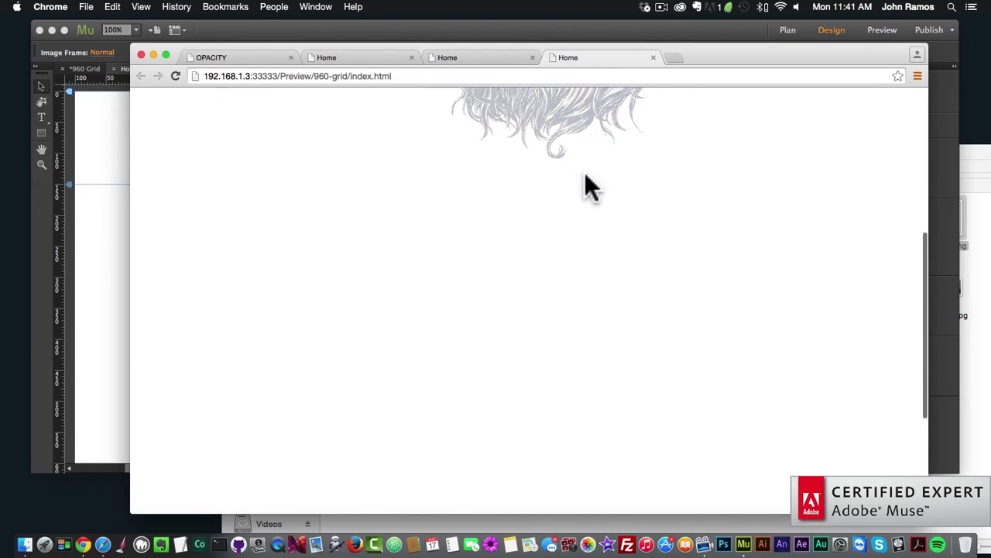
scroll(585, 172, "up", 8)
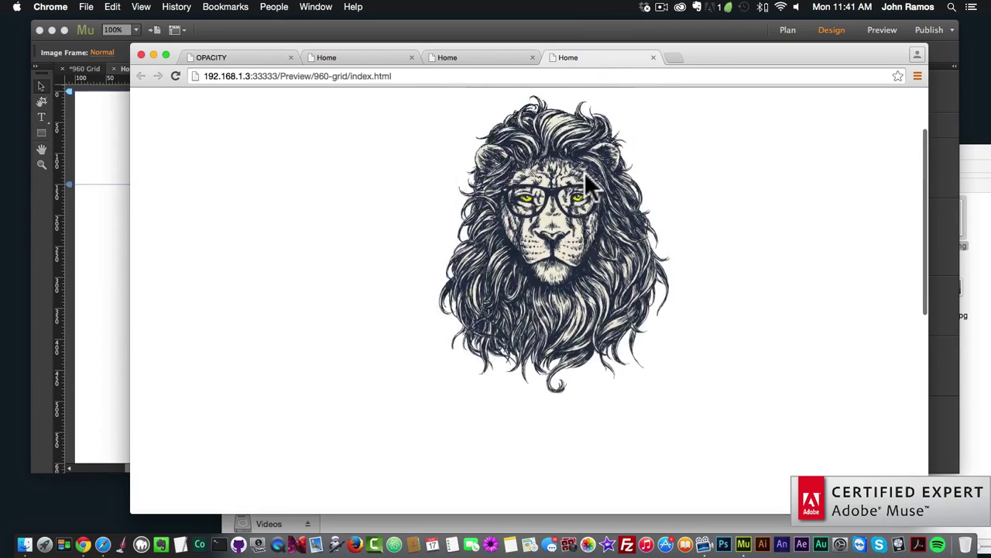
scroll(585, 174, "down", 5)
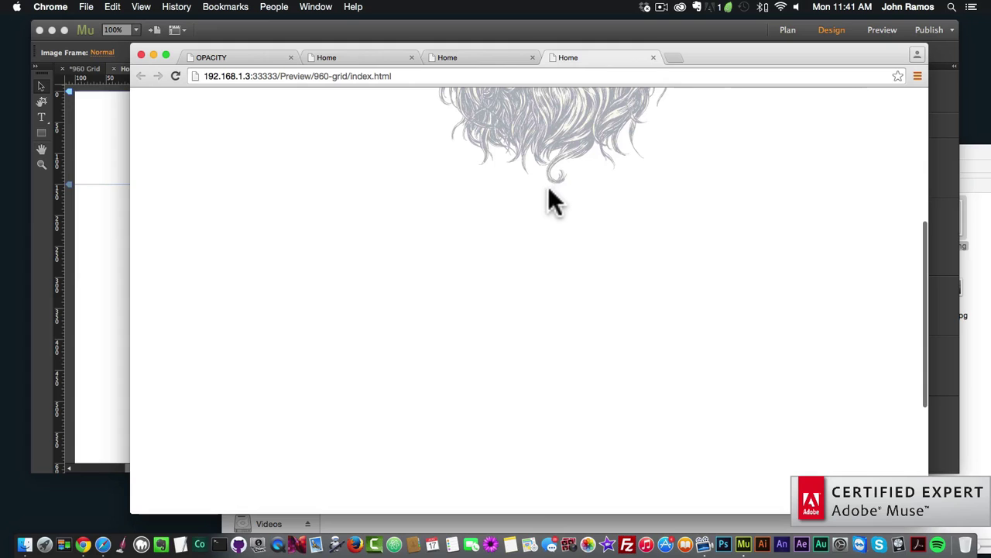
scroll(554, 187, "down", 4)
scroll(556, 187, "up", 10)
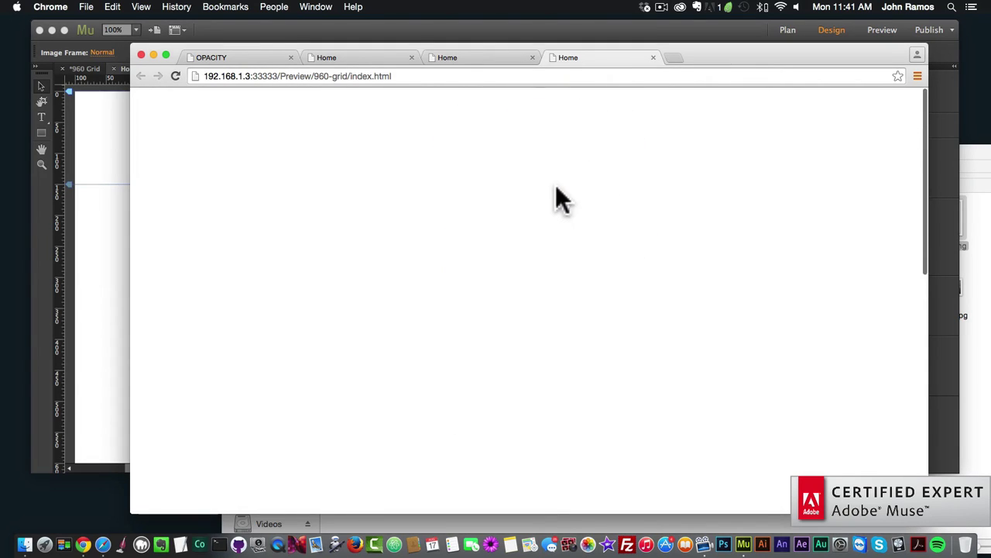
scroll(556, 186, "down", 10)
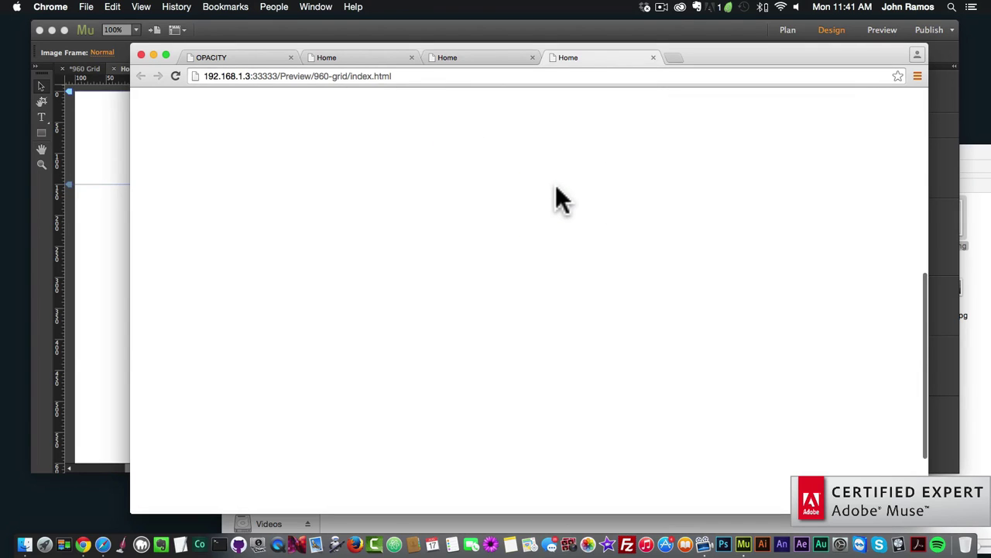
scroll(555, 200, "up", 10)
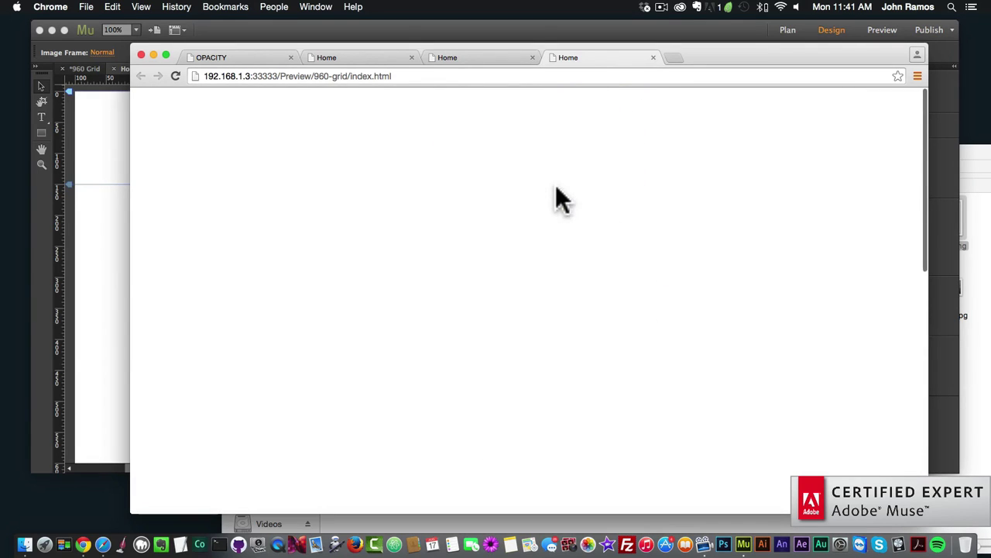
Step: Enable Motion on the lion: initial motion 0 and 1, key position 150 px, final motion 1 and 0
left_click(489, 35)
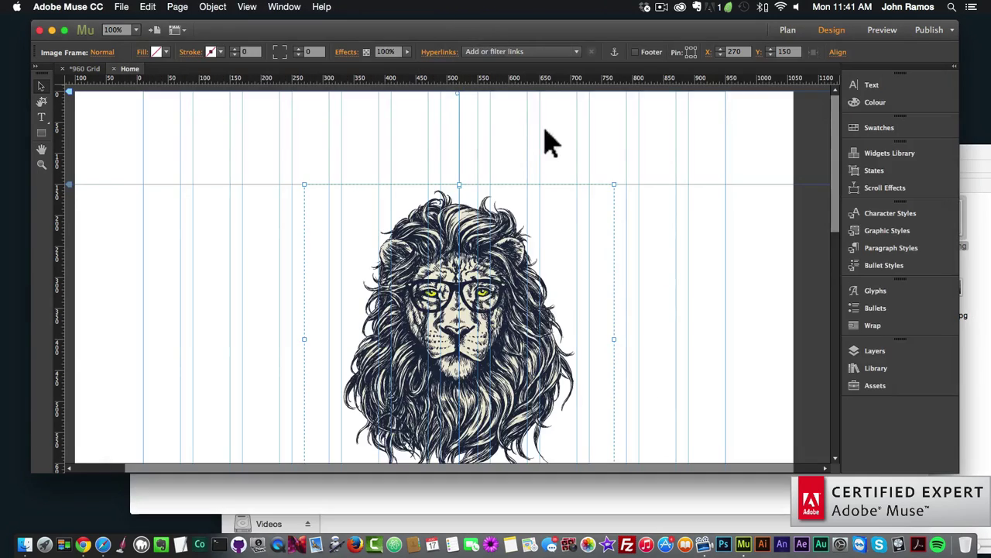
left_click(871, 187)
left_click(738, 163)
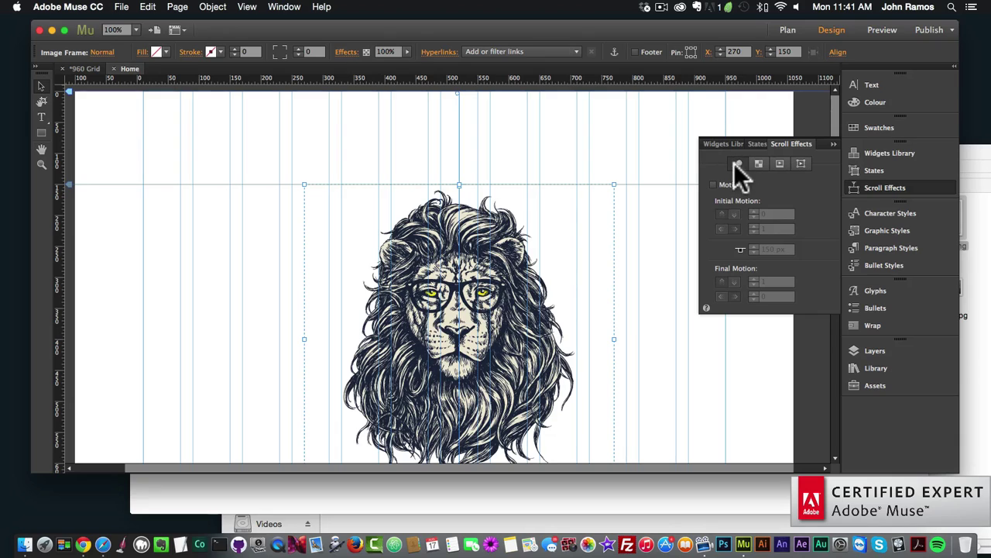
left_click(713, 183)
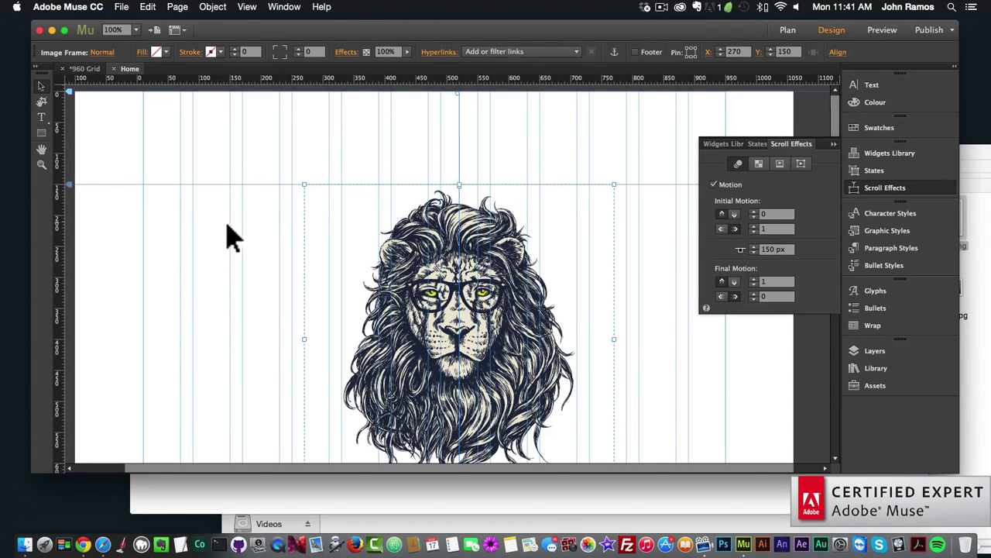
left_click(279, 261)
left_click(122, 7)
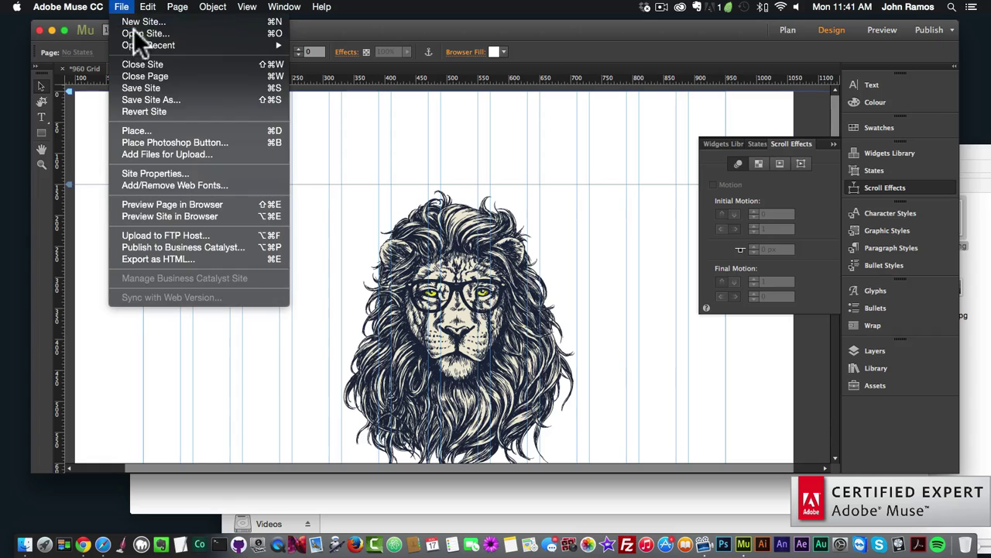
Step: Preview the Home page in Chrome, scrolling to watch the lion rise and fade, then return to Muse
left_click(173, 205)
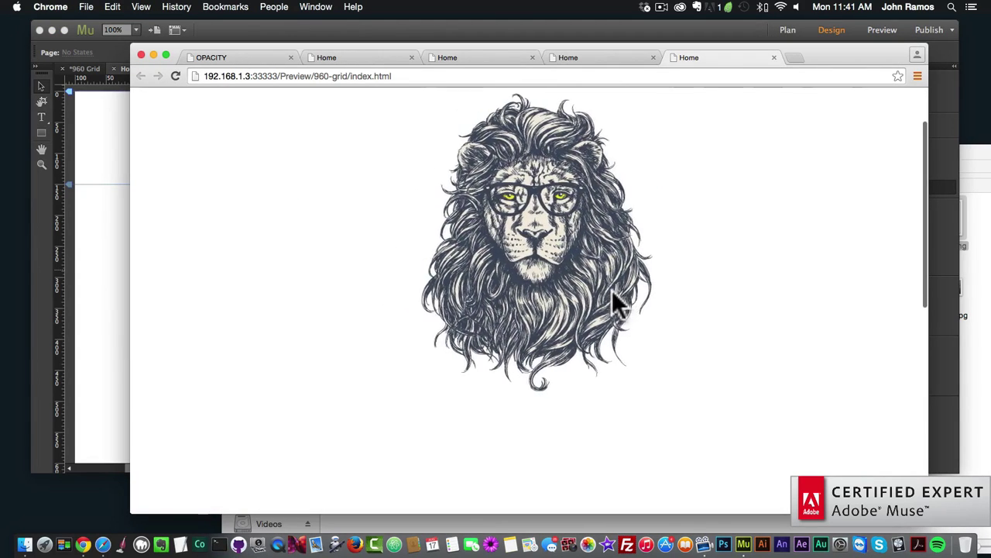
scroll(612, 290, "down", 2)
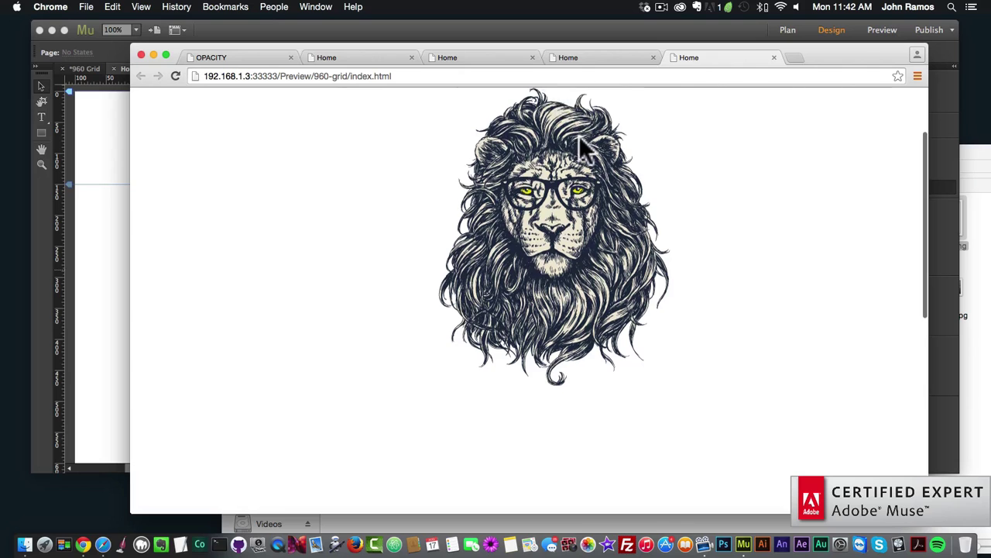
scroll(578, 137, "down", 3)
scroll(578, 138, "down", 3)
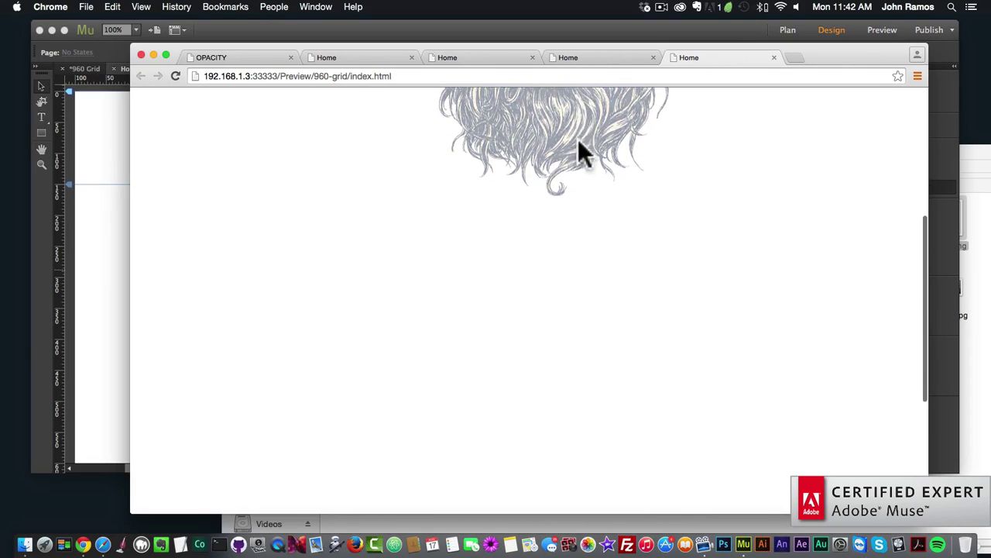
scroll(578, 138, "up", 5)
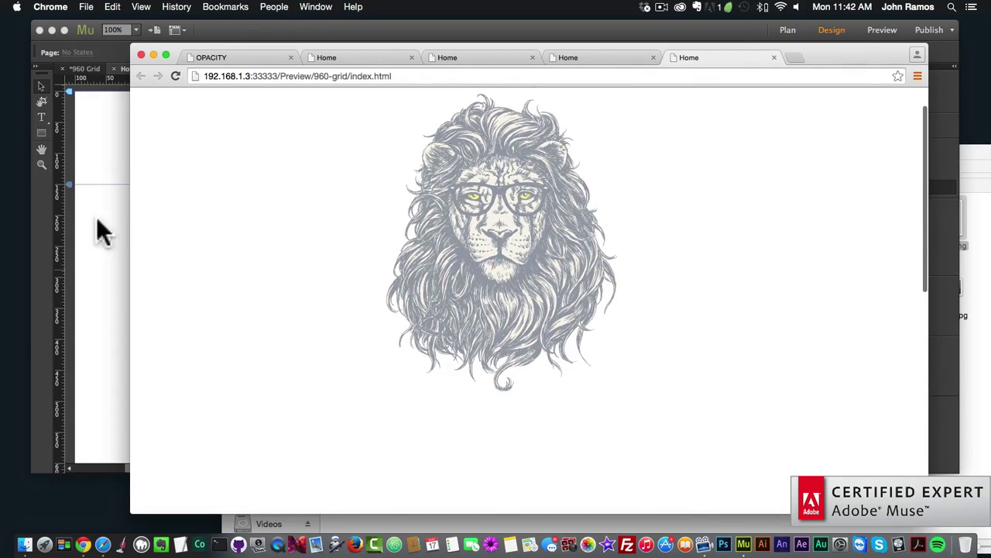
left_click(97, 218)
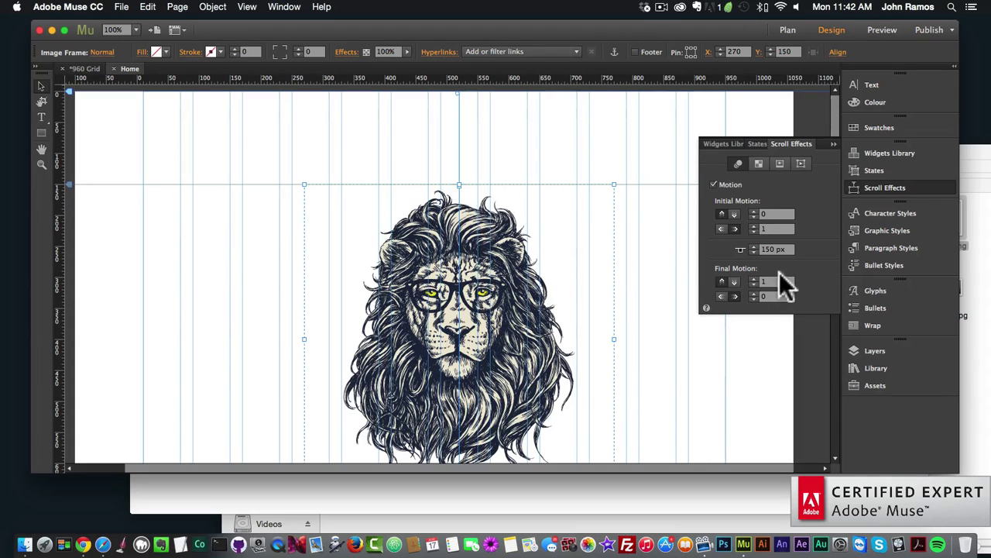
Step: Set the lion's Final Motion vertical value to 0 and deselect the image
type("0")
key("Return")
left_click(190, 272)
Step: Preview the updated page in Chrome, scrolling up and down to watch the lion fade in and out
left_click(122, 6)
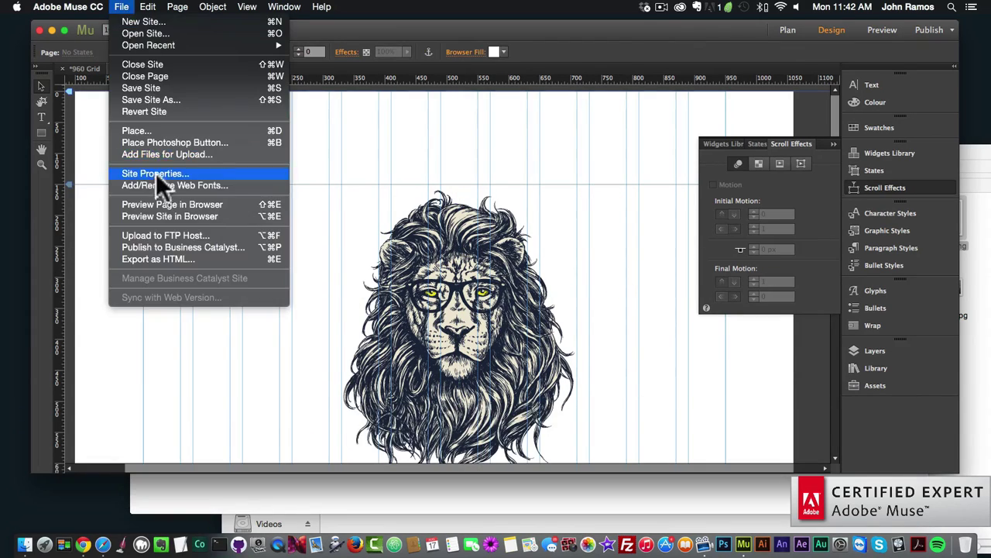
left_click(161, 204)
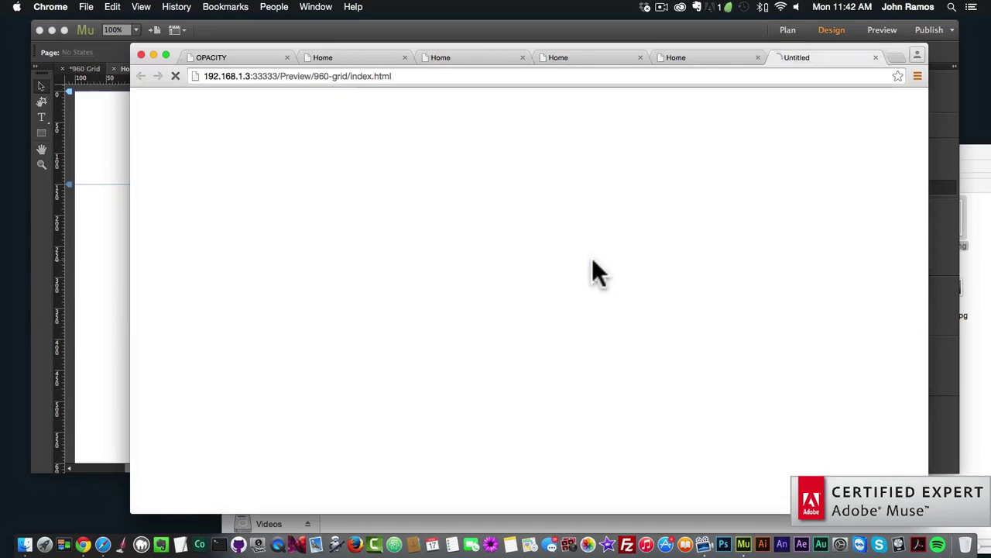
scroll(592, 261, "down", 5)
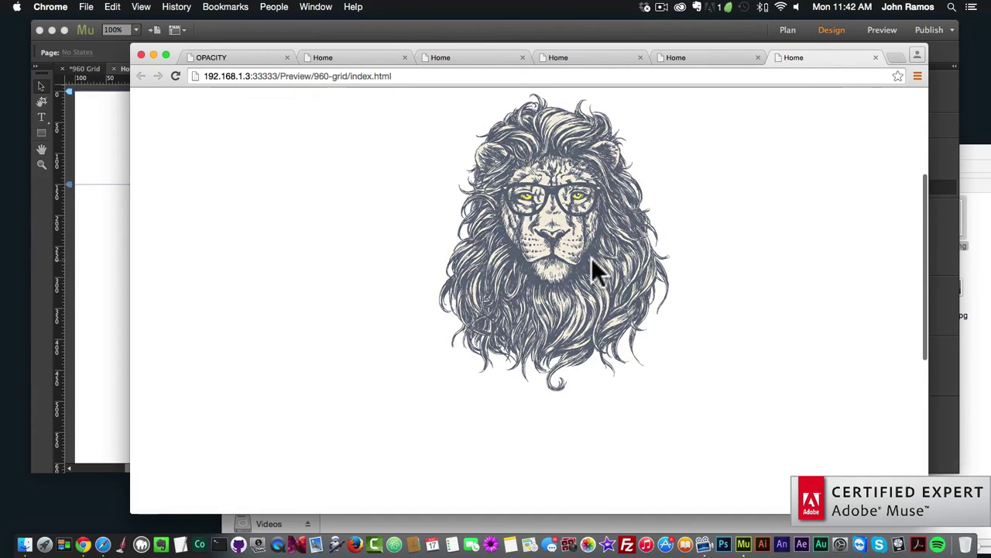
scroll(592, 261, "up", 6)
scroll(593, 261, "down", 2)
scroll(593, 263, "down", 4)
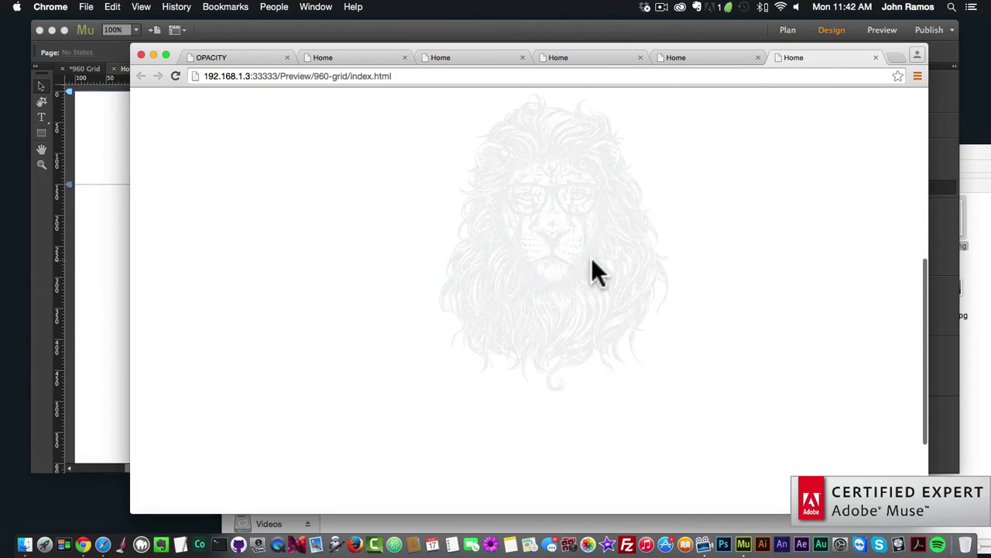
scroll(592, 264, "up", 8)
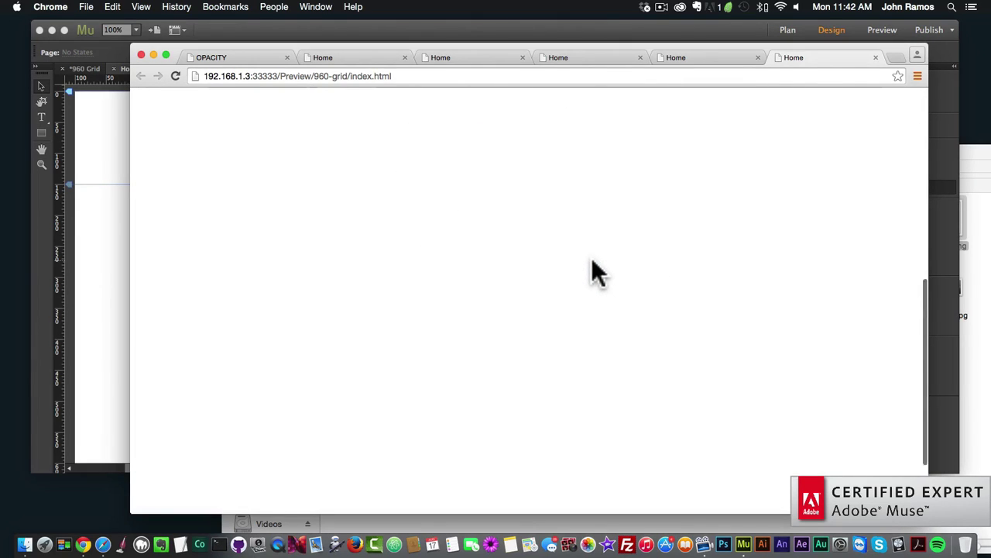
scroll(592, 262, "down", 5)
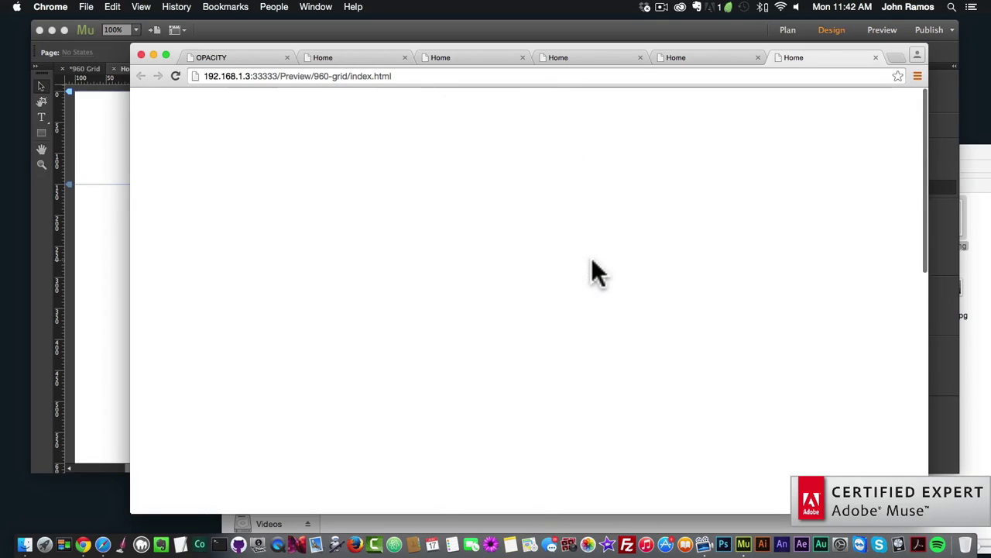
scroll(592, 264, "down", 3)
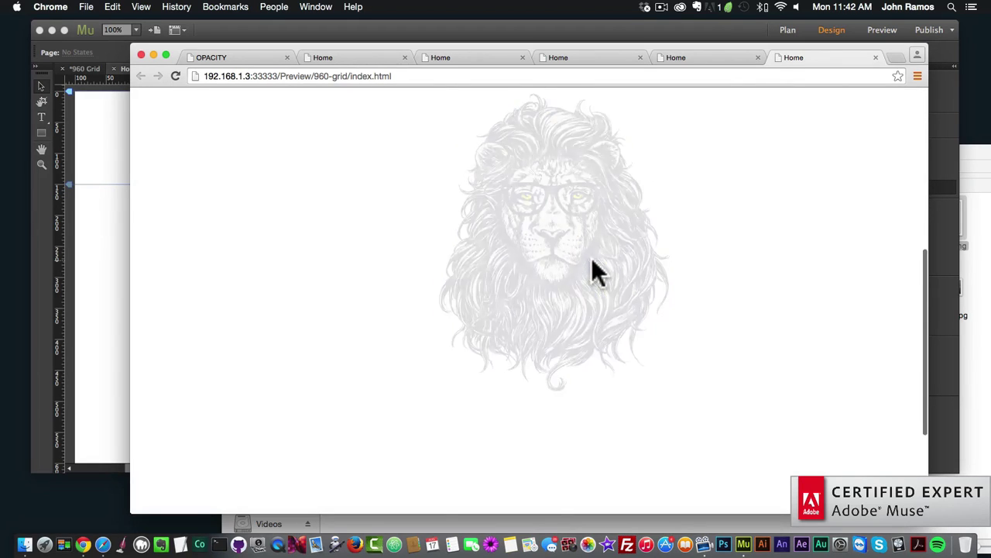
scroll(593, 264, "up", 6)
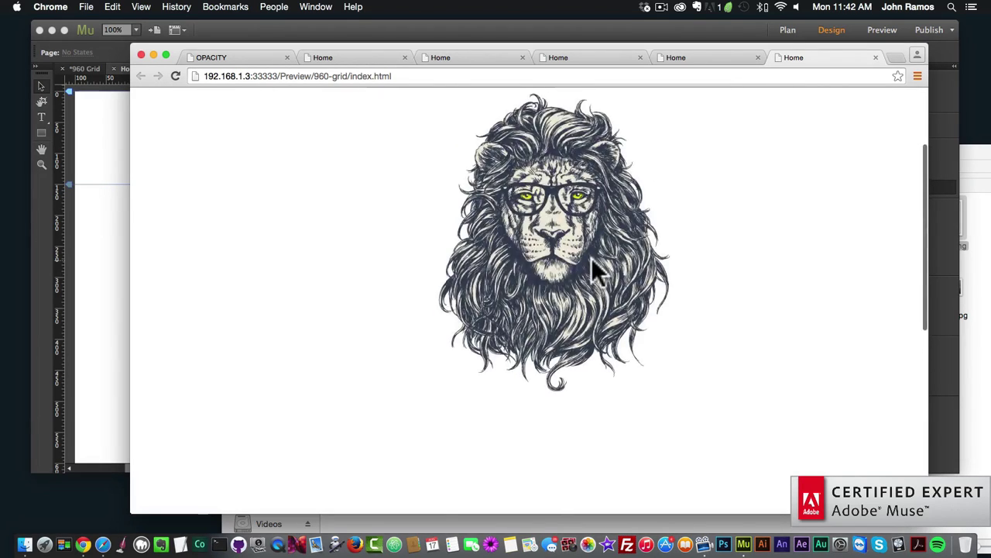
scroll(596, 273, "down", 2)
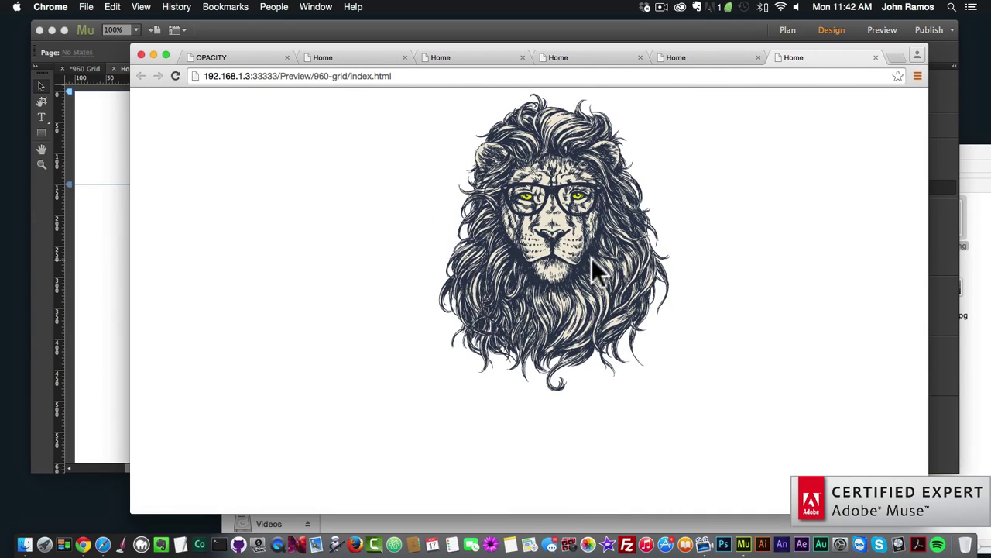
scroll(591, 260, "down", 5)
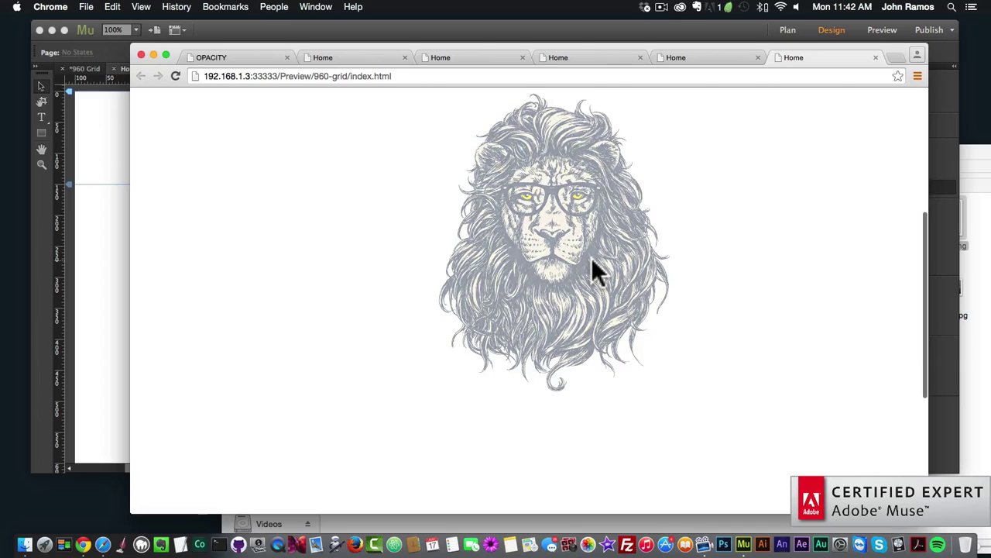
scroll(591, 257, "up", 6)
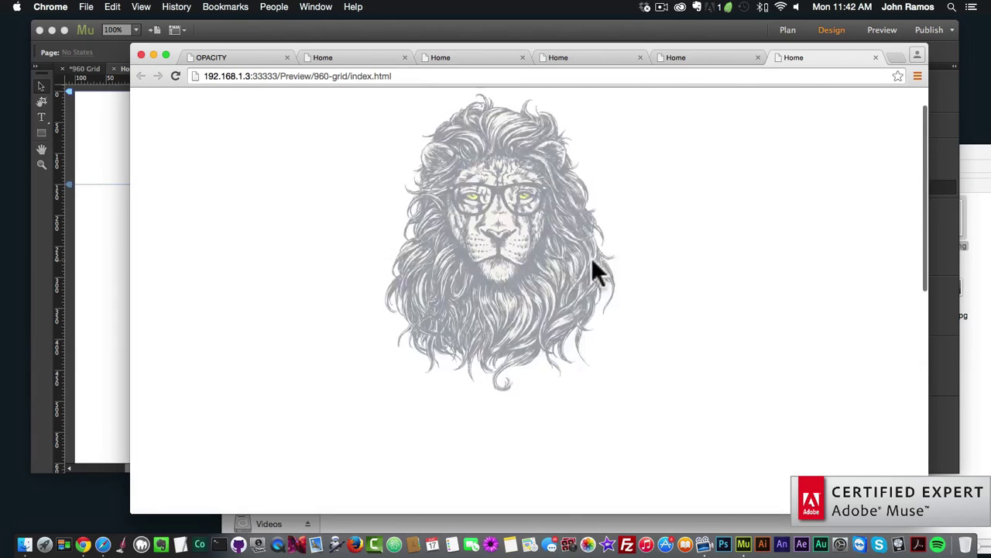
scroll(591, 257, "down", 3)
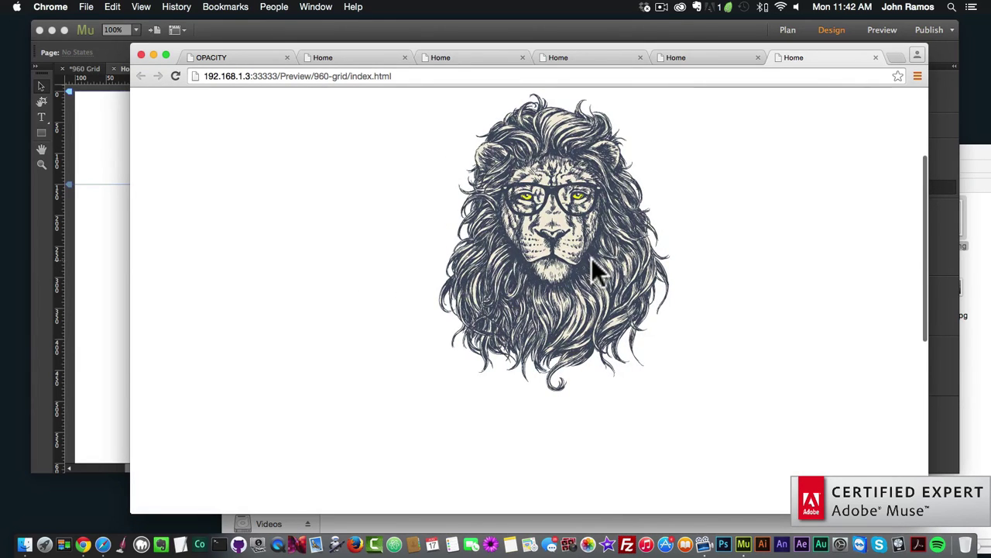